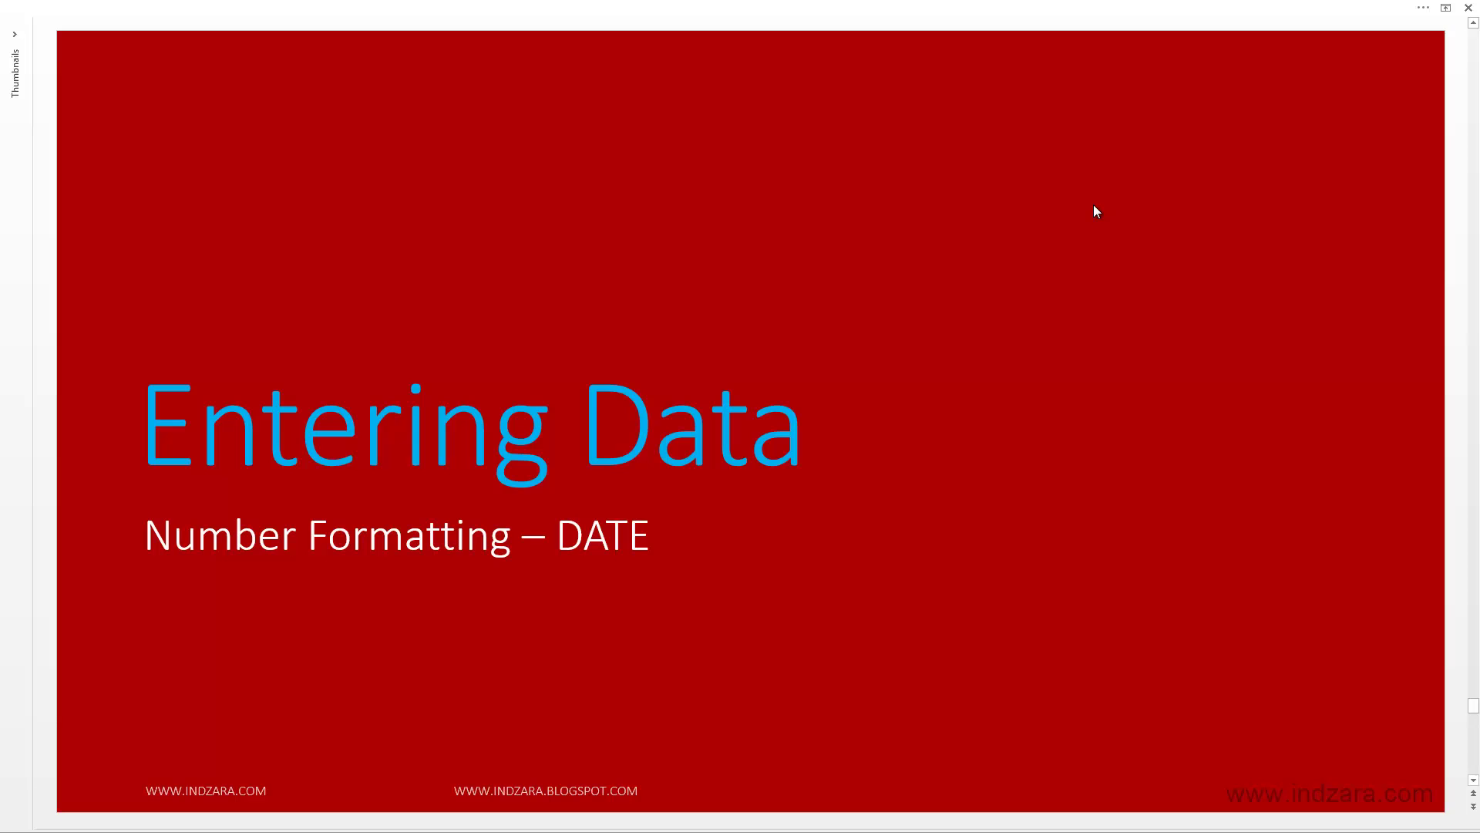
Step: Switch to the Excel workbook and enter the date 8/15/2013 in cell A7
key(alt+Tab)
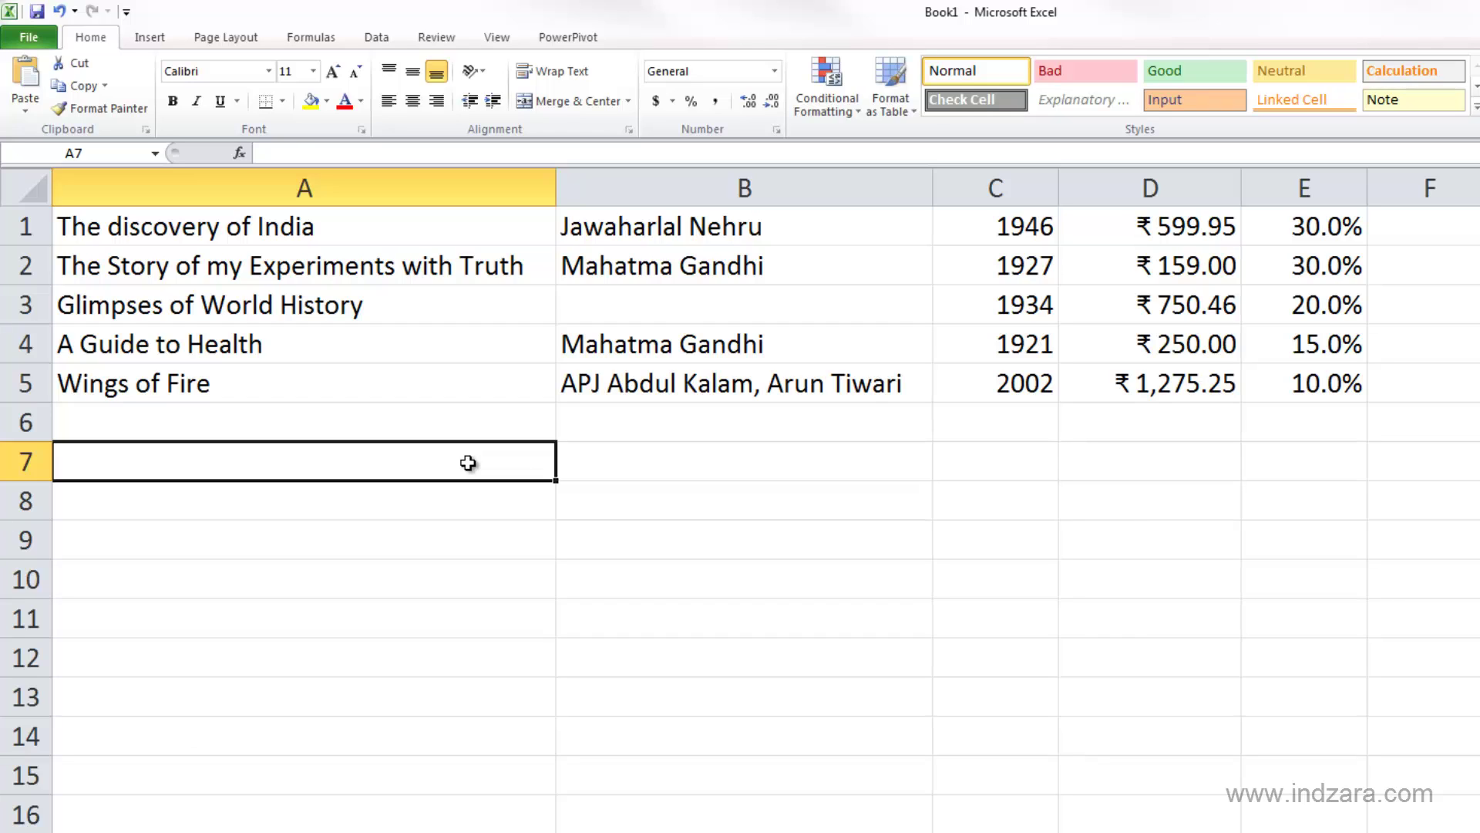
text(8)
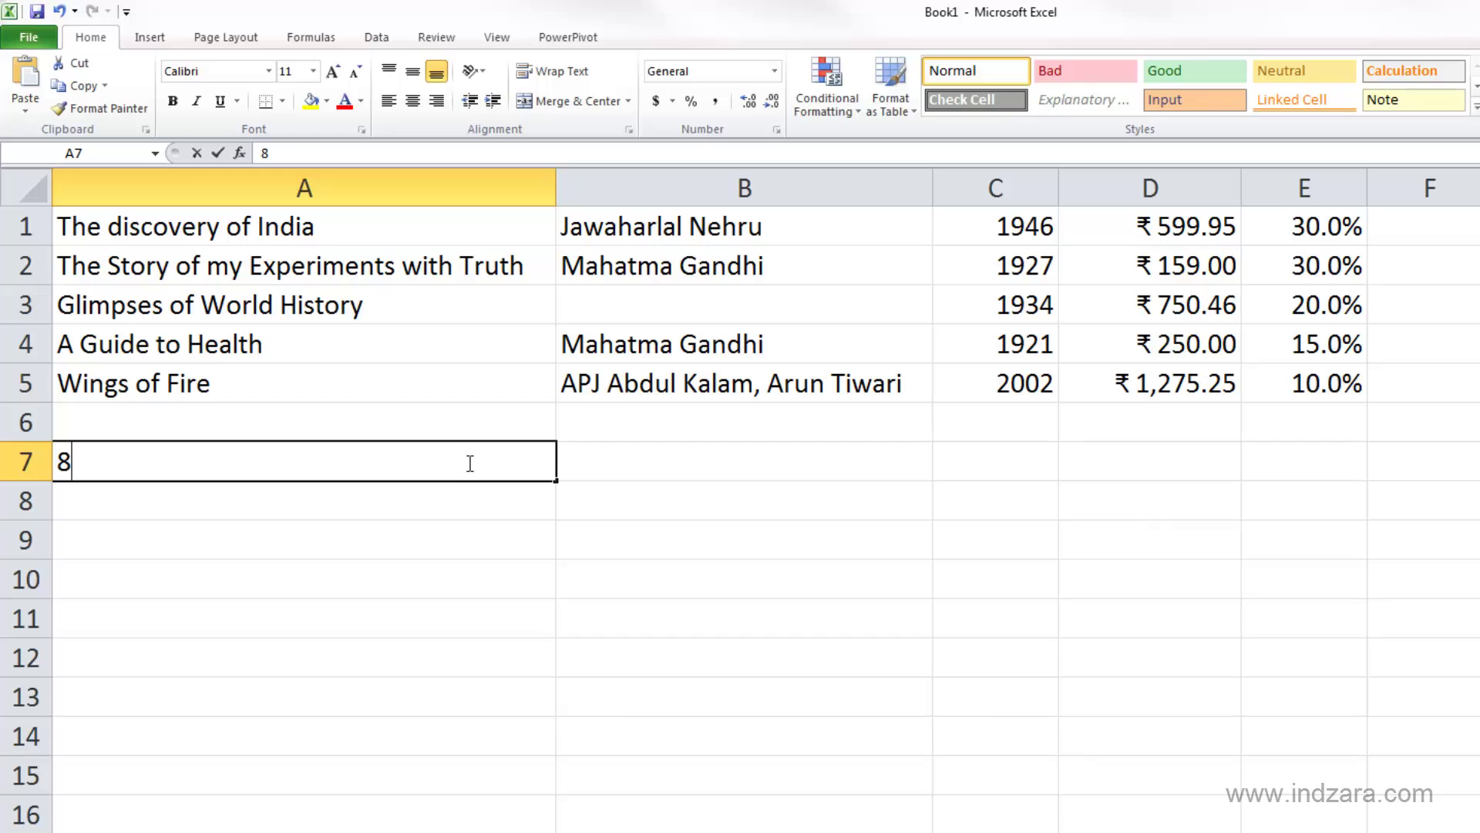
text(/15/2013)
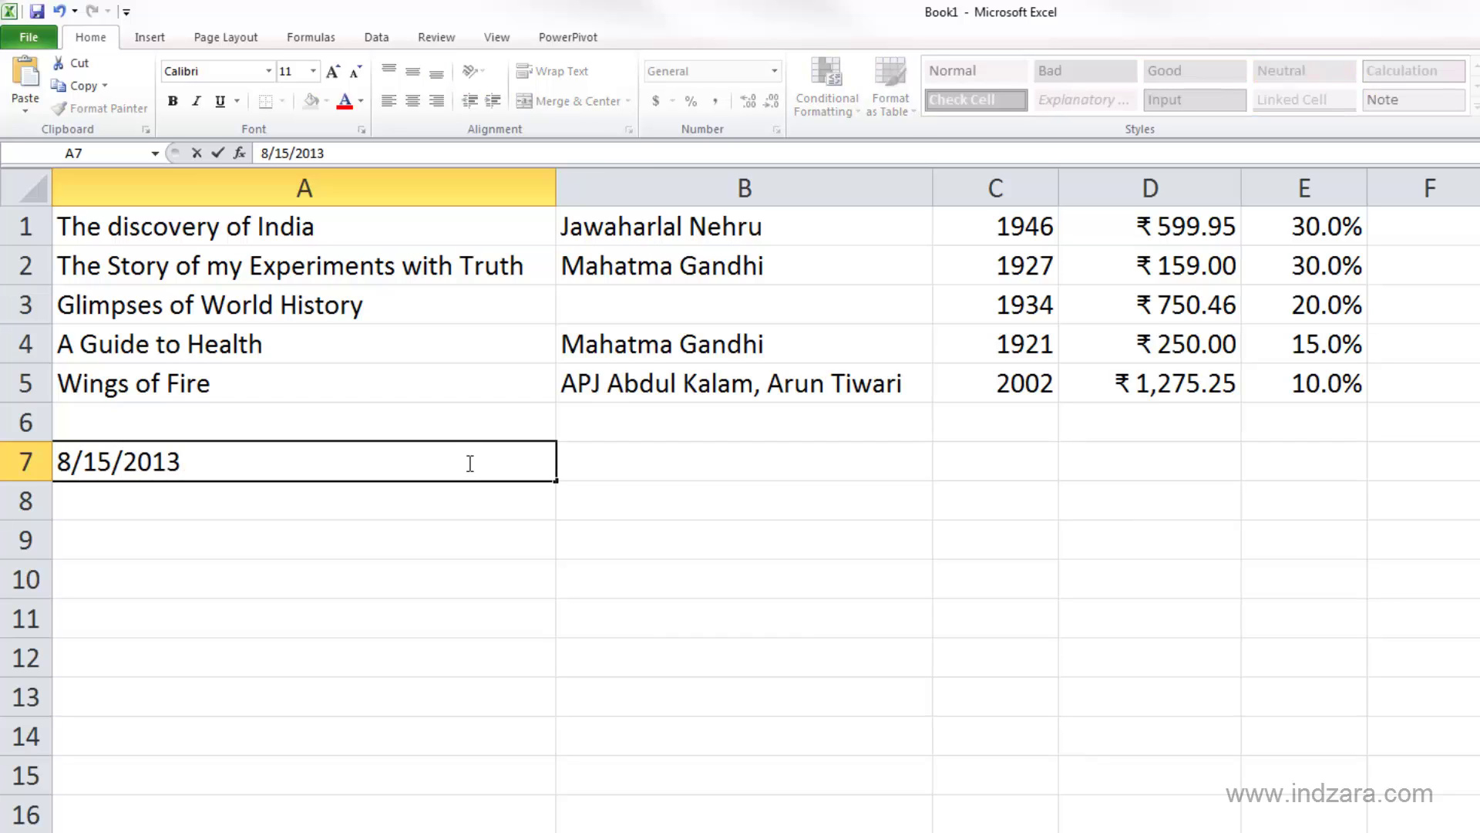
key(Return)
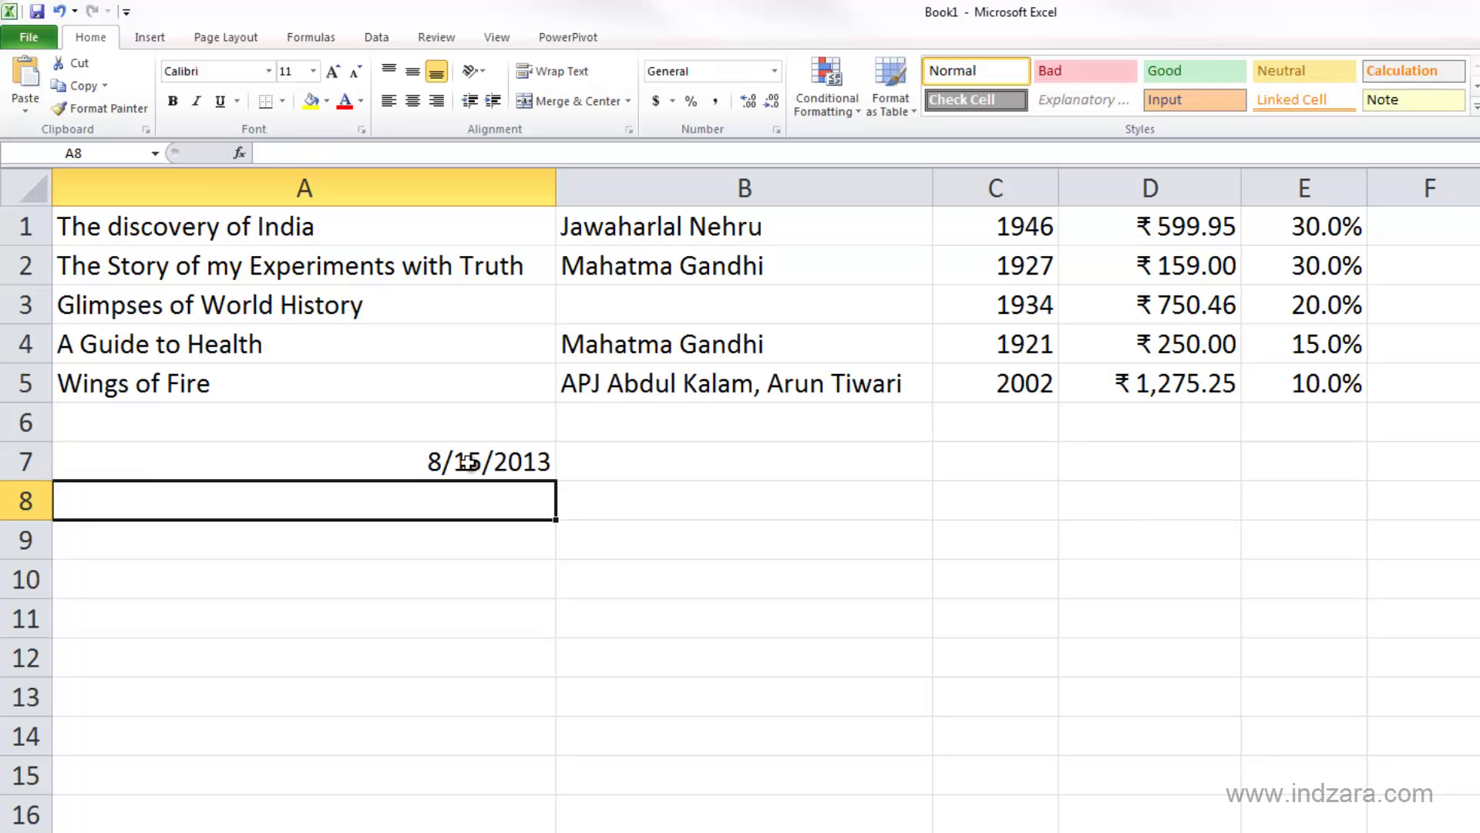
click(468, 462)
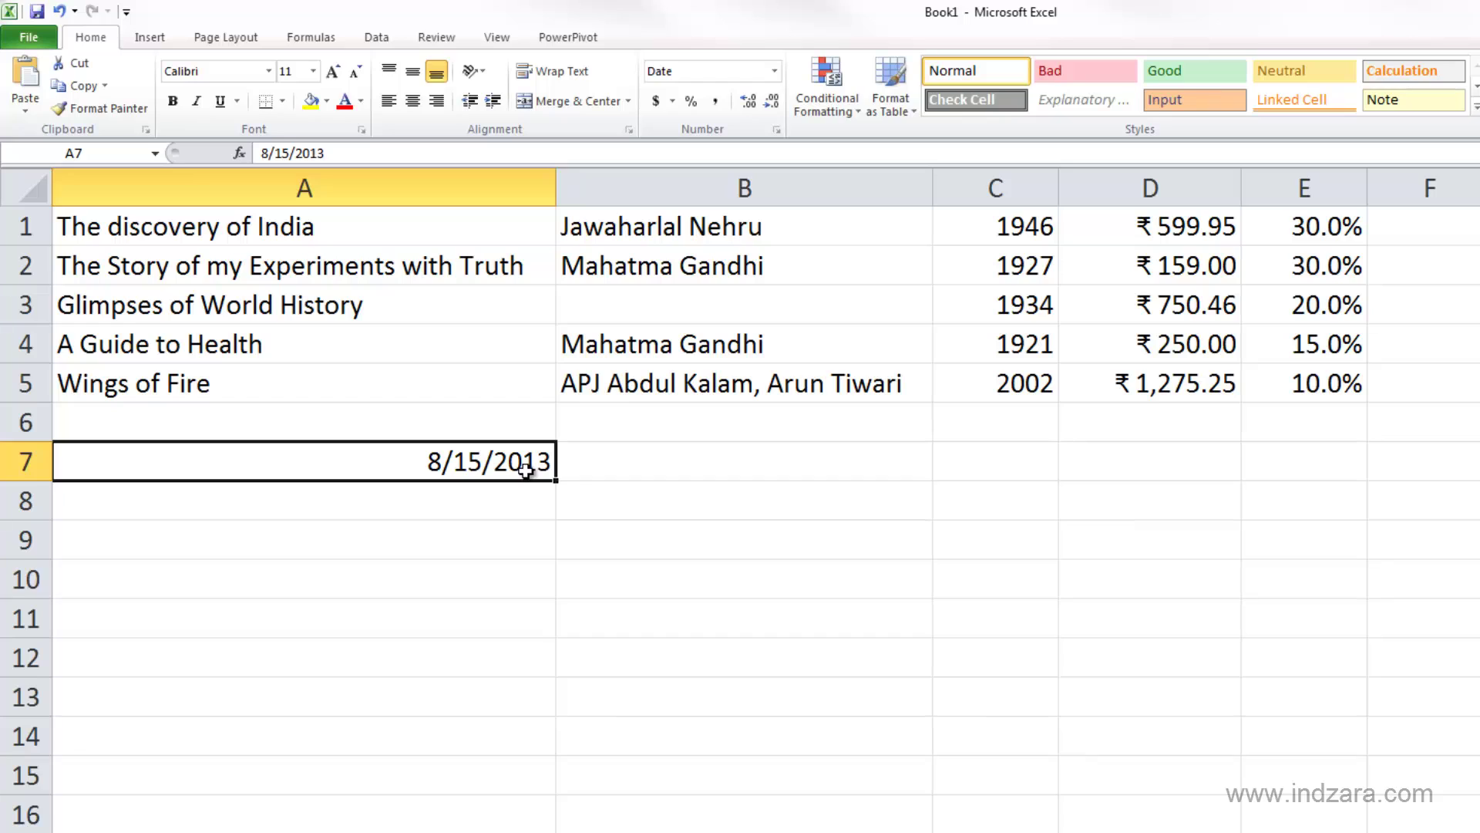
Step: Reset cell A7 to an empty General-format cell and enter the date day-first as 15/8/2013
key(Delete)
key(ctrl+shift+asciitilde)
text(1)
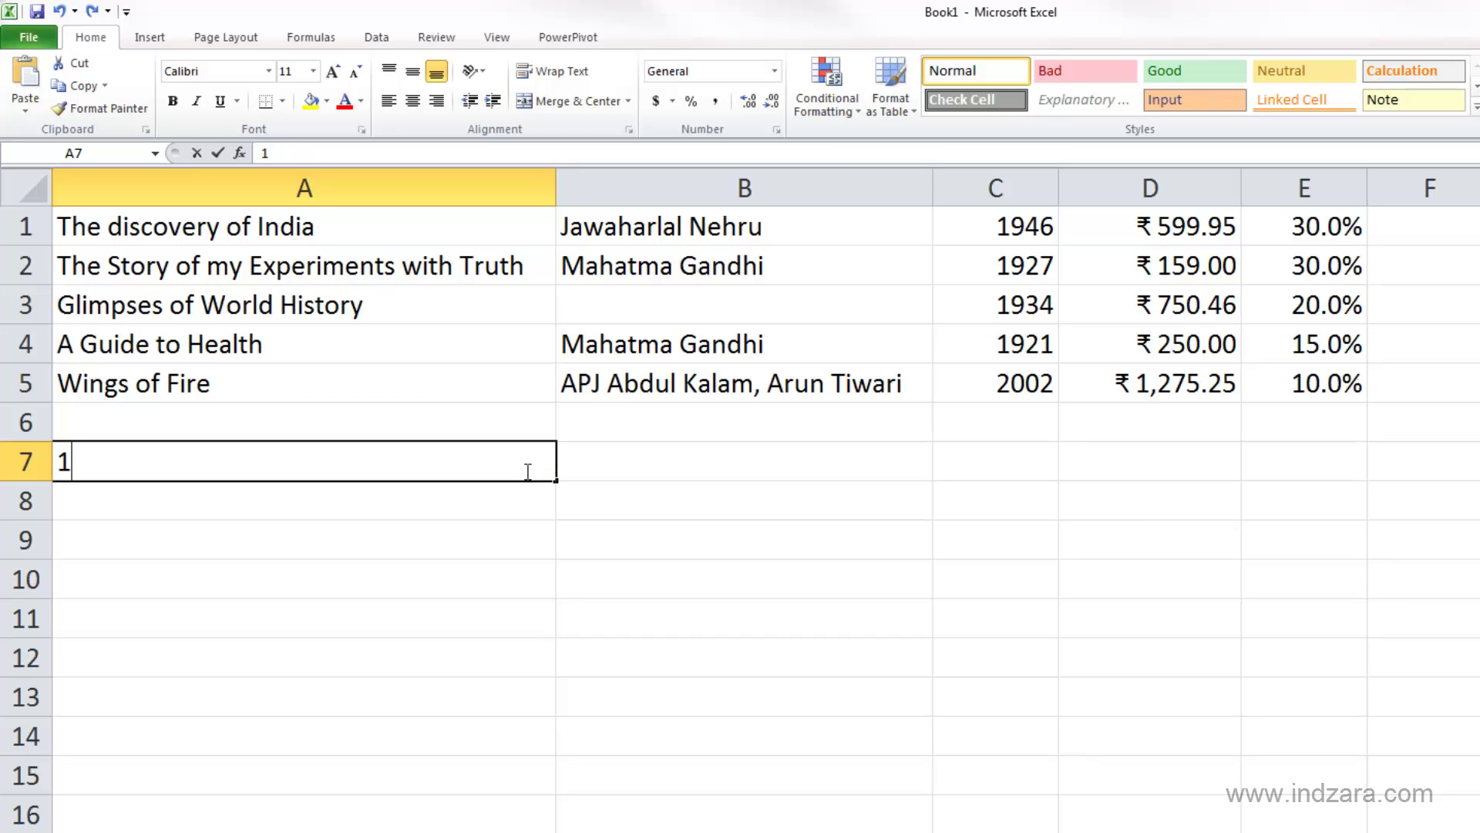
text(5/8/)
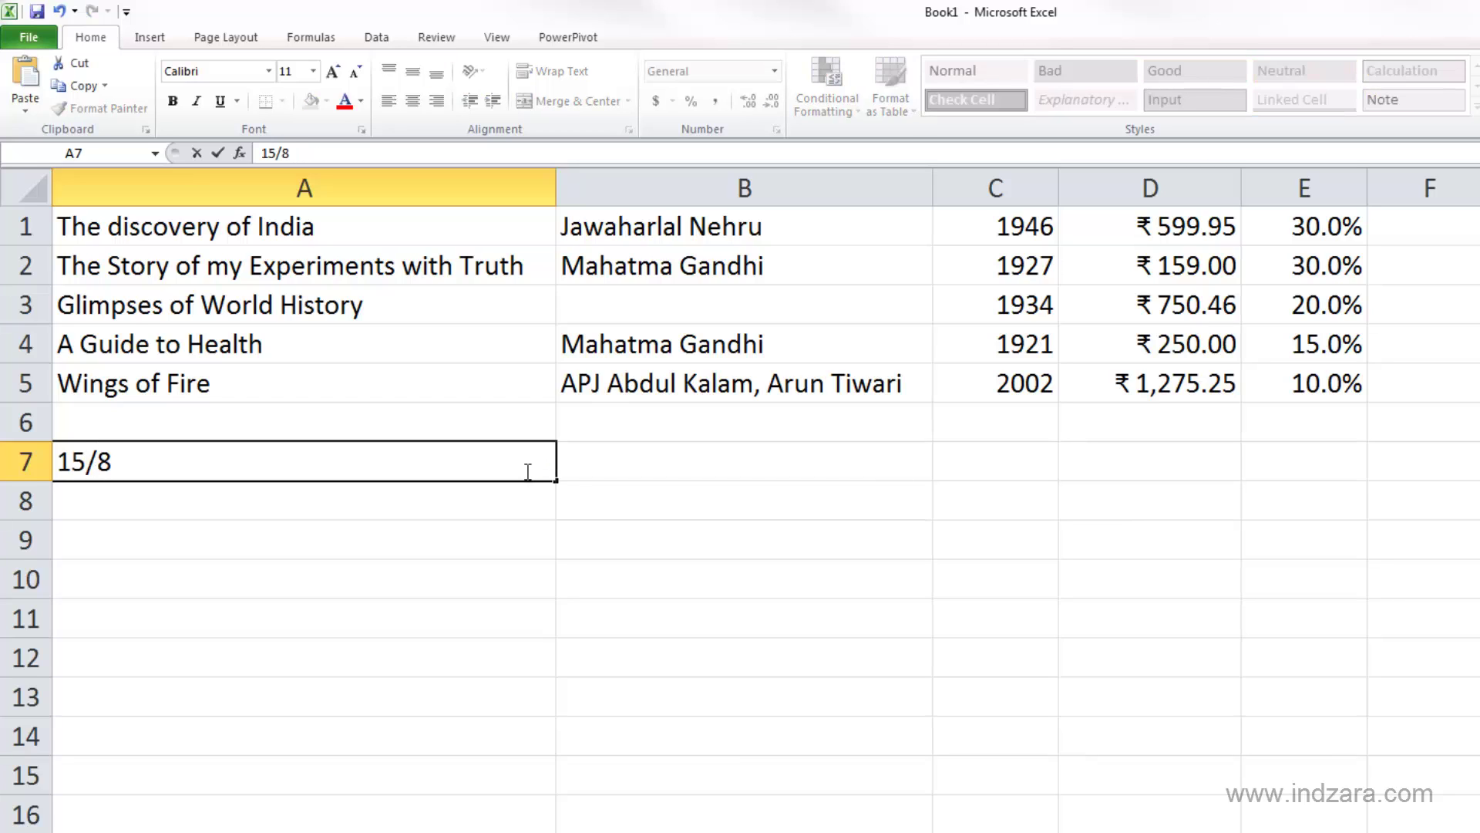
text(2013)
key(Return)
click(526, 471)
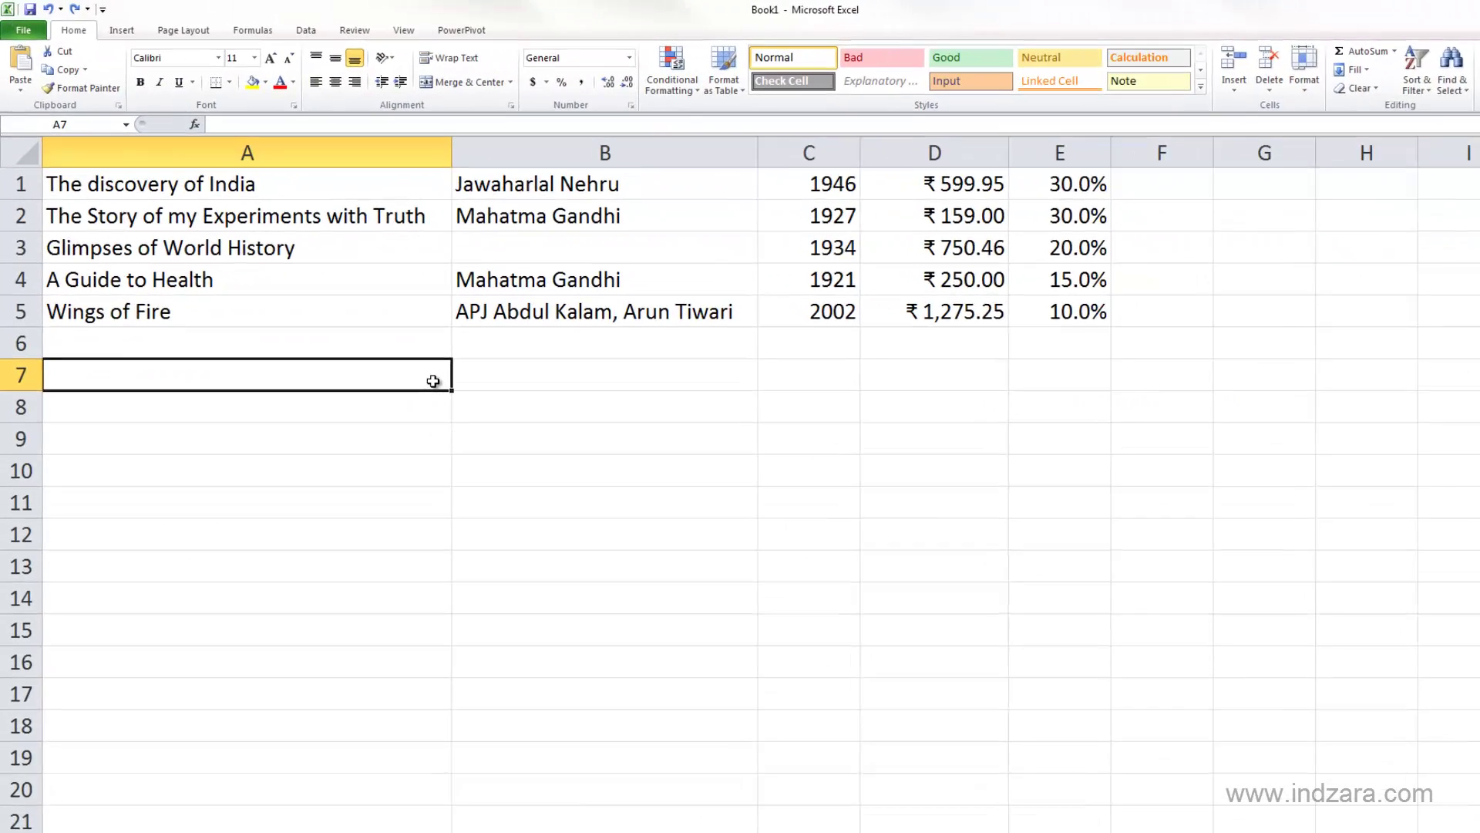
Step: Enter the date with dashes as 8-15-2013 in the empty cell A7 and reselect the cell
text(8-15-2013)
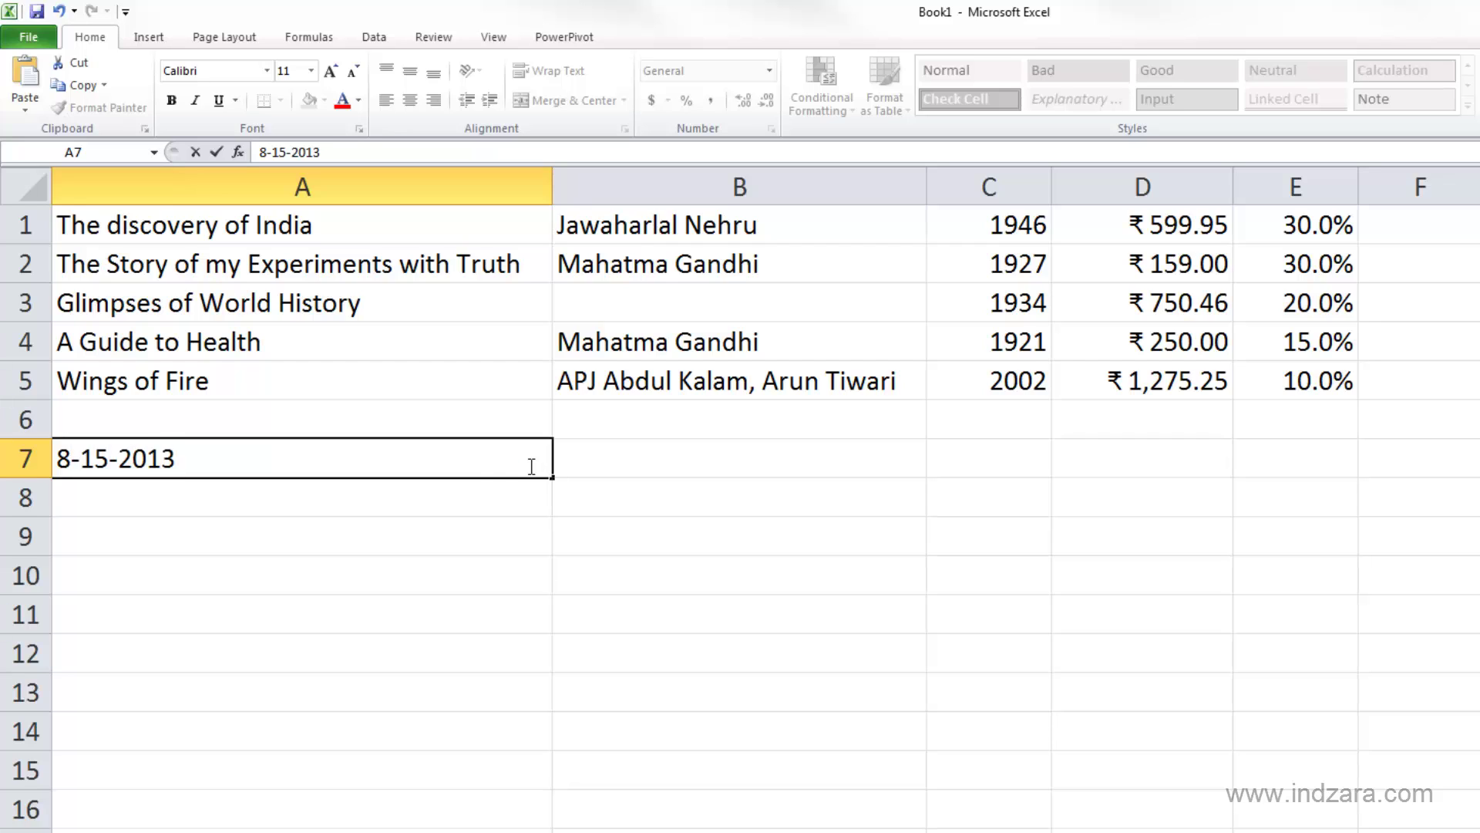
key(Return)
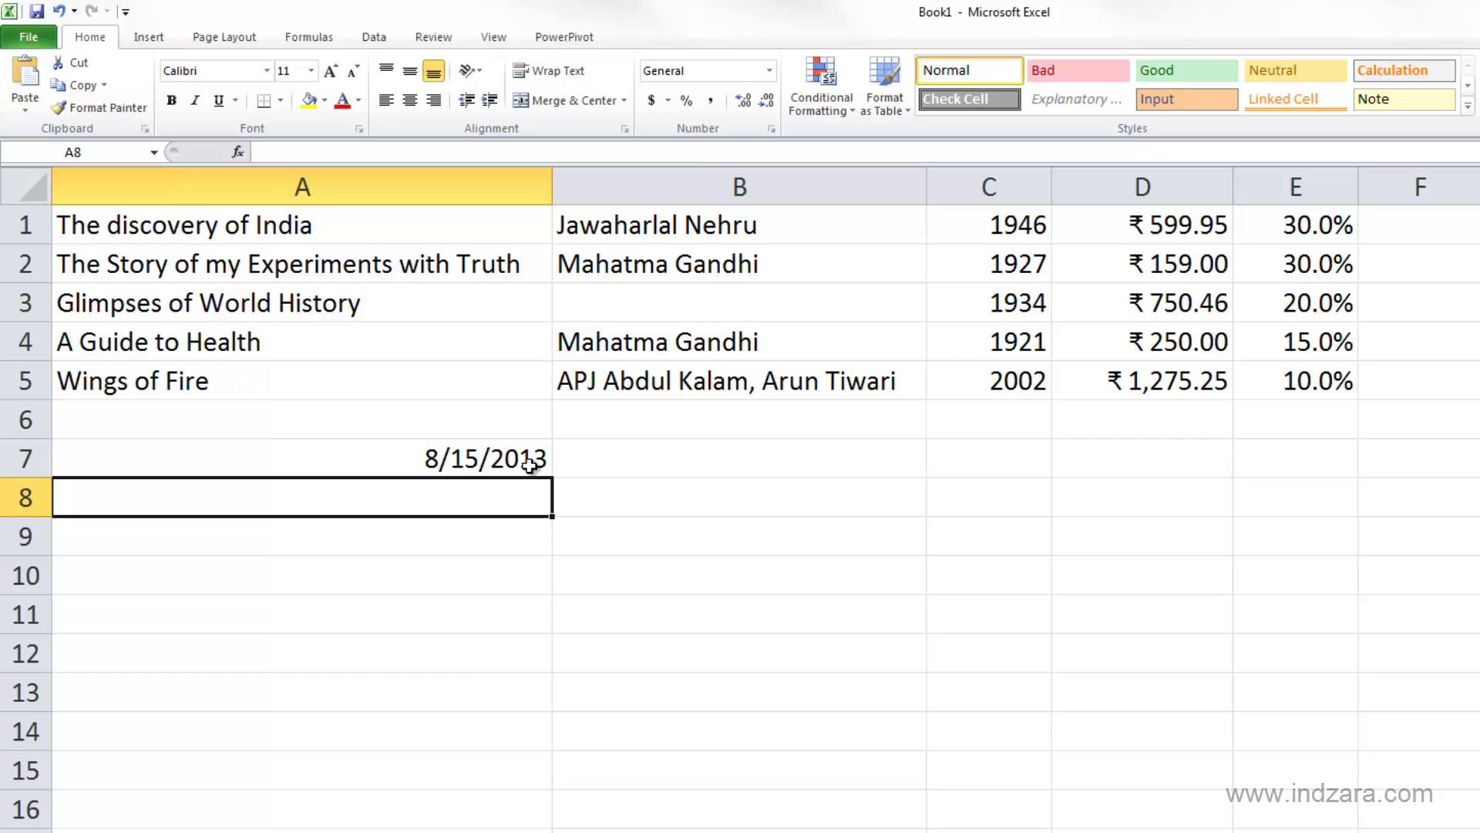
click(530, 463)
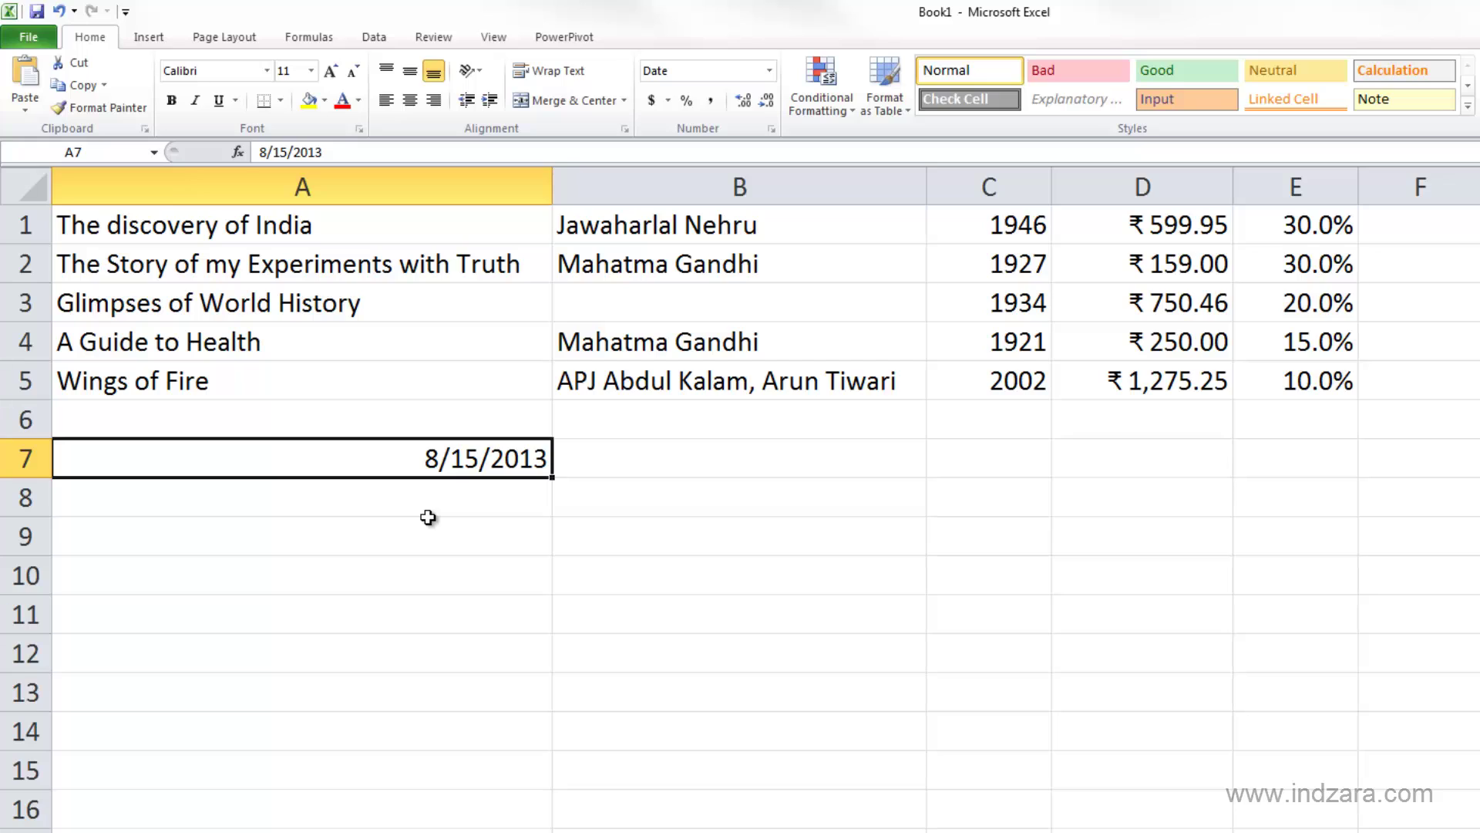
Step: Clear the date from cell A7 and enter Aug 15 2013 with spaces as separators
key(Delete)
text(A)
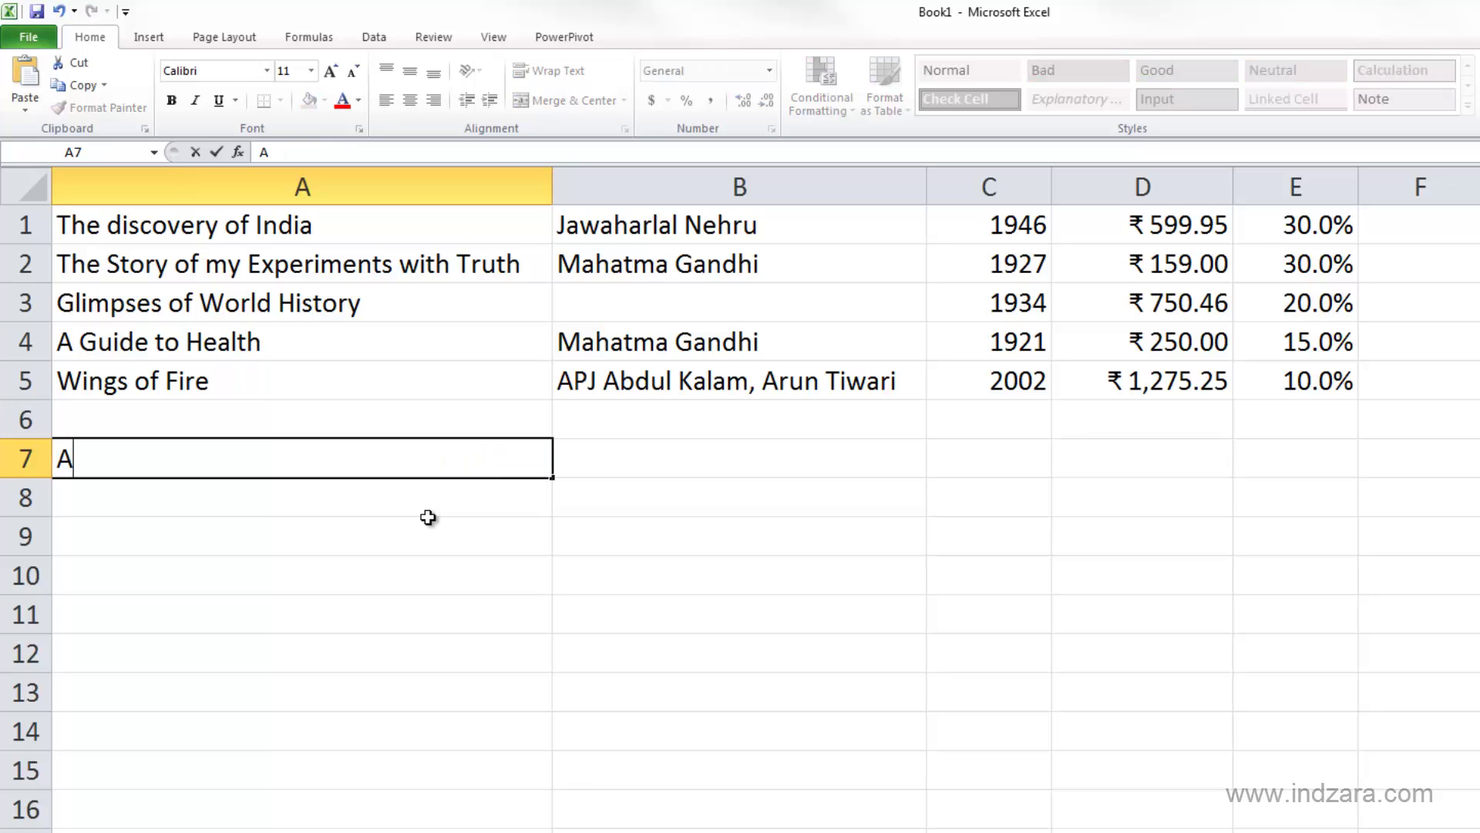
text(ug 15 2013)
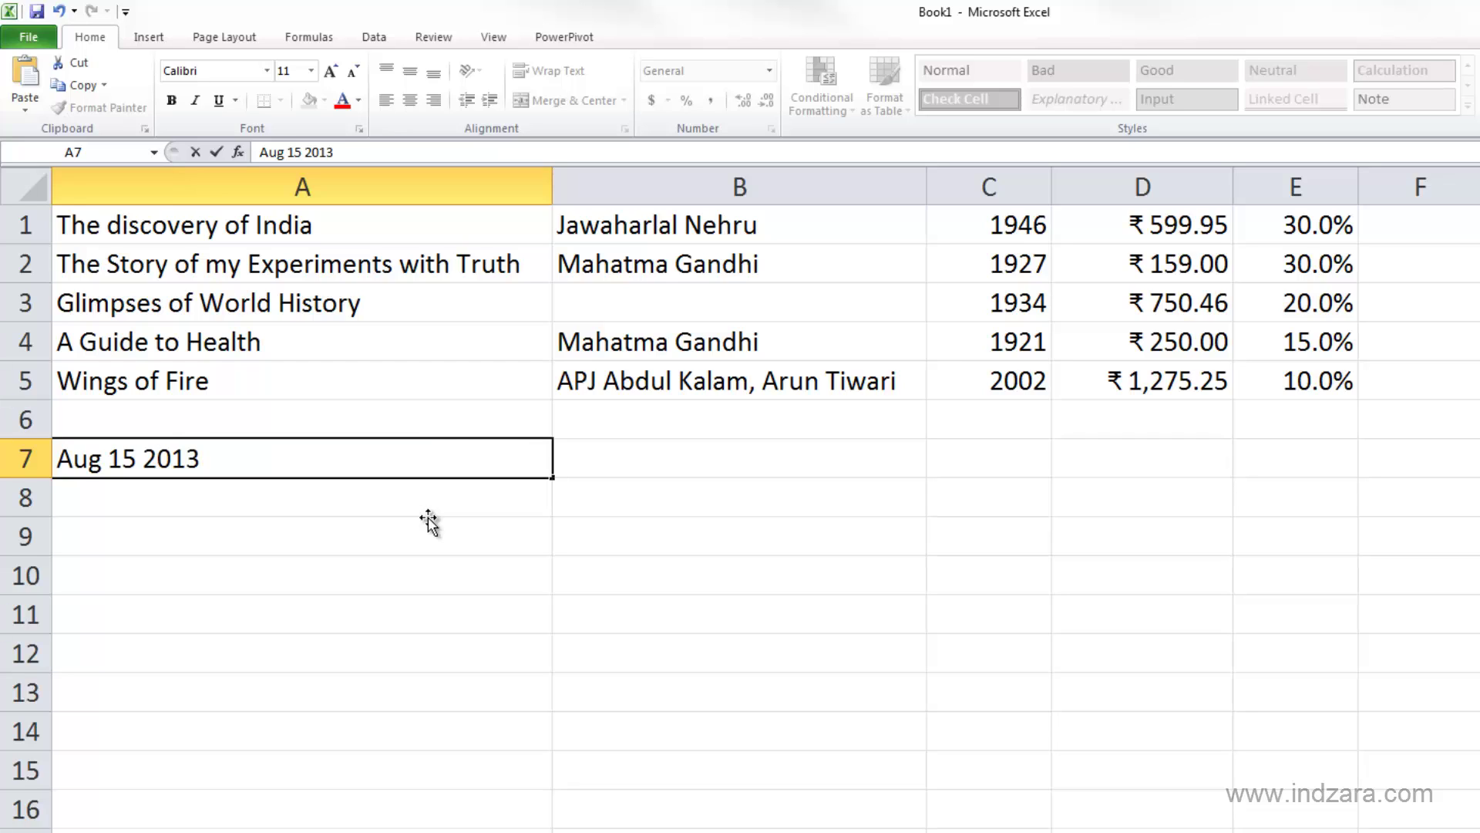
key(Return)
key(Up)
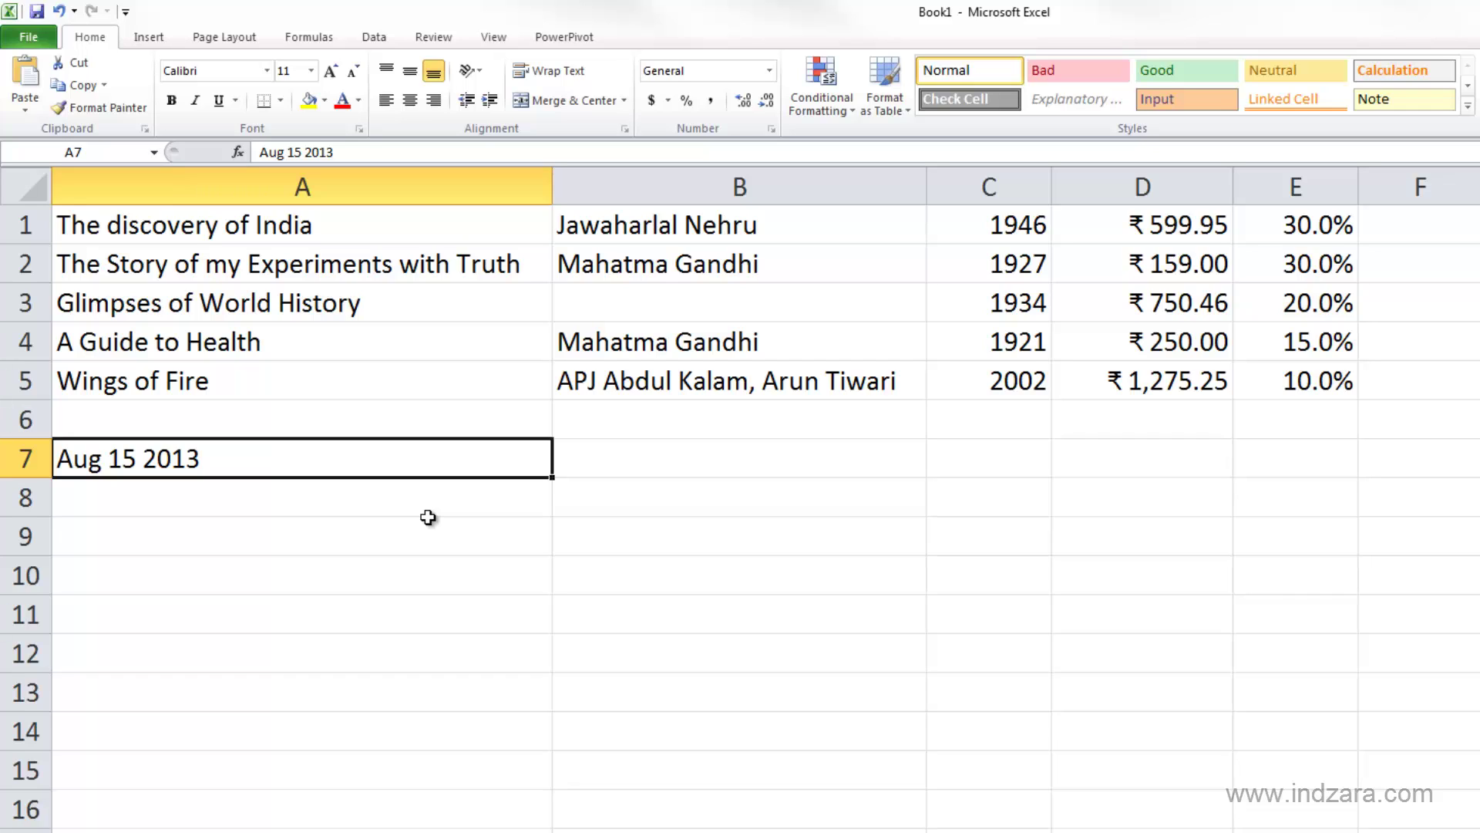
Step: Undo the last entry in cell A7 and enter the date with periods as Aug.15.2013
key(ctrl+z)
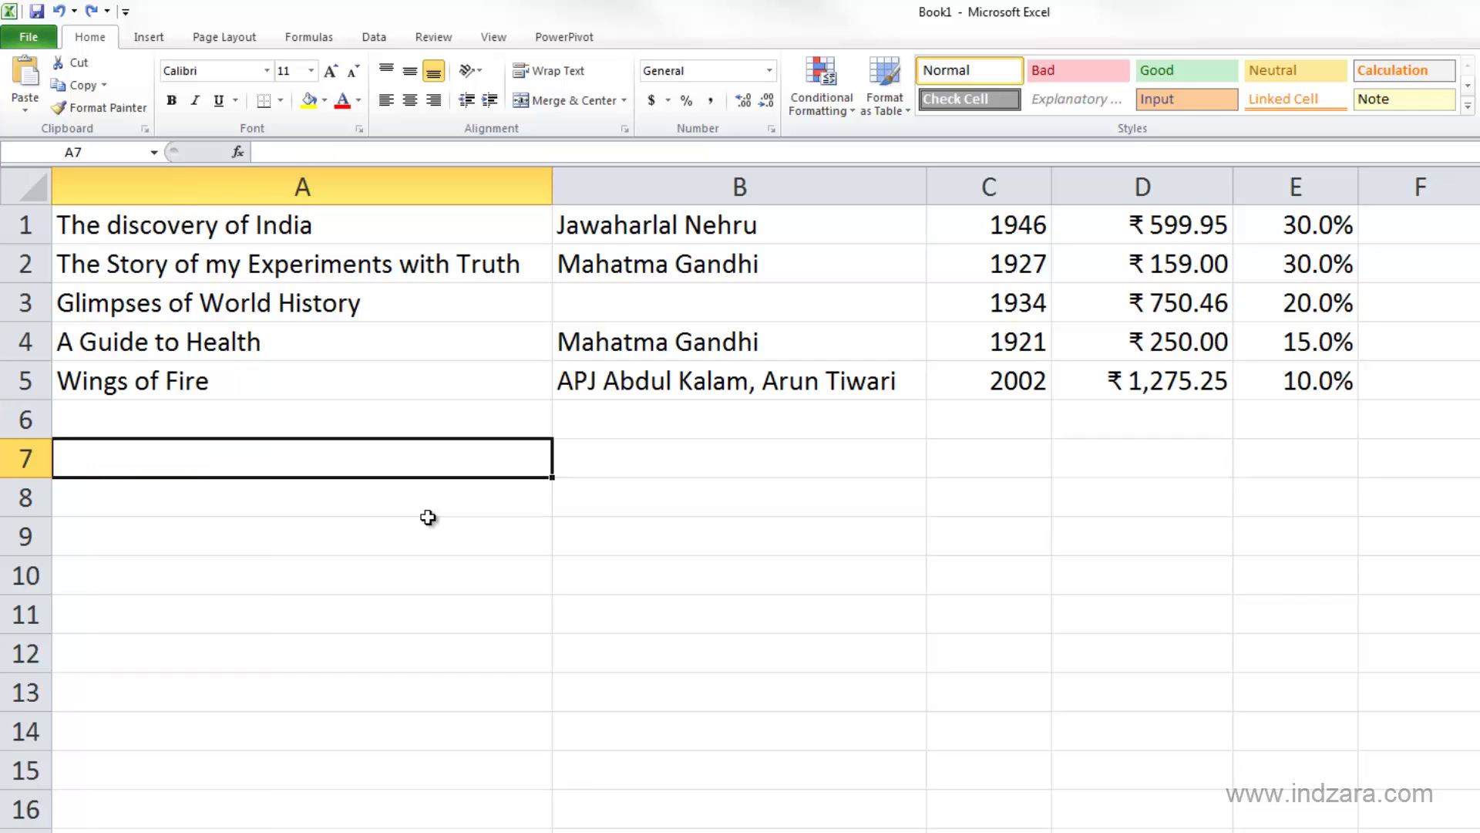
text(Aug.15)
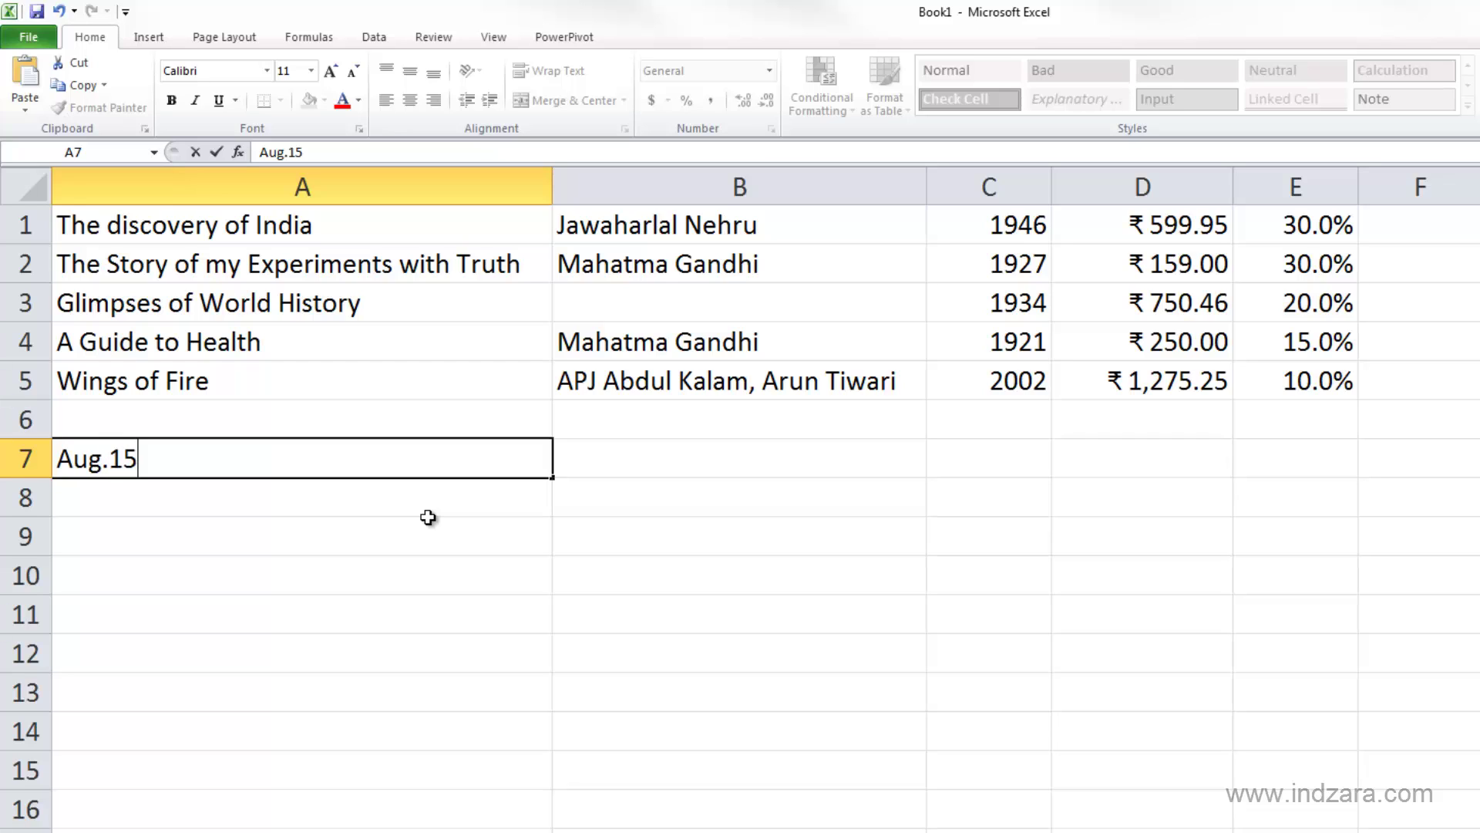
text(.2013)
key(Return)
key(Up)
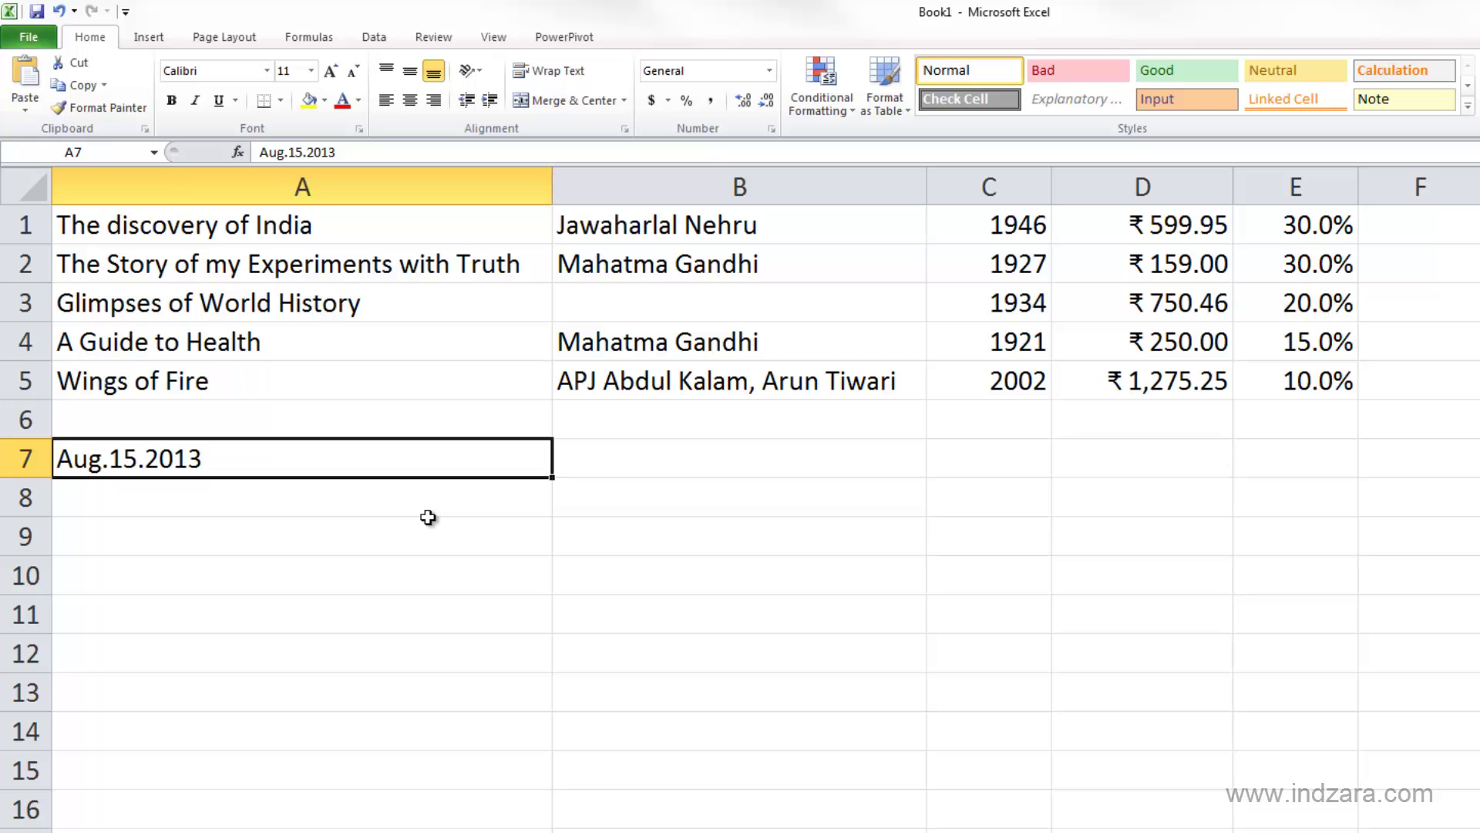
Step: Clear cell A7 and enter the date with a comma before the year as Aug 15,2013
key(Delete)
text(Au)
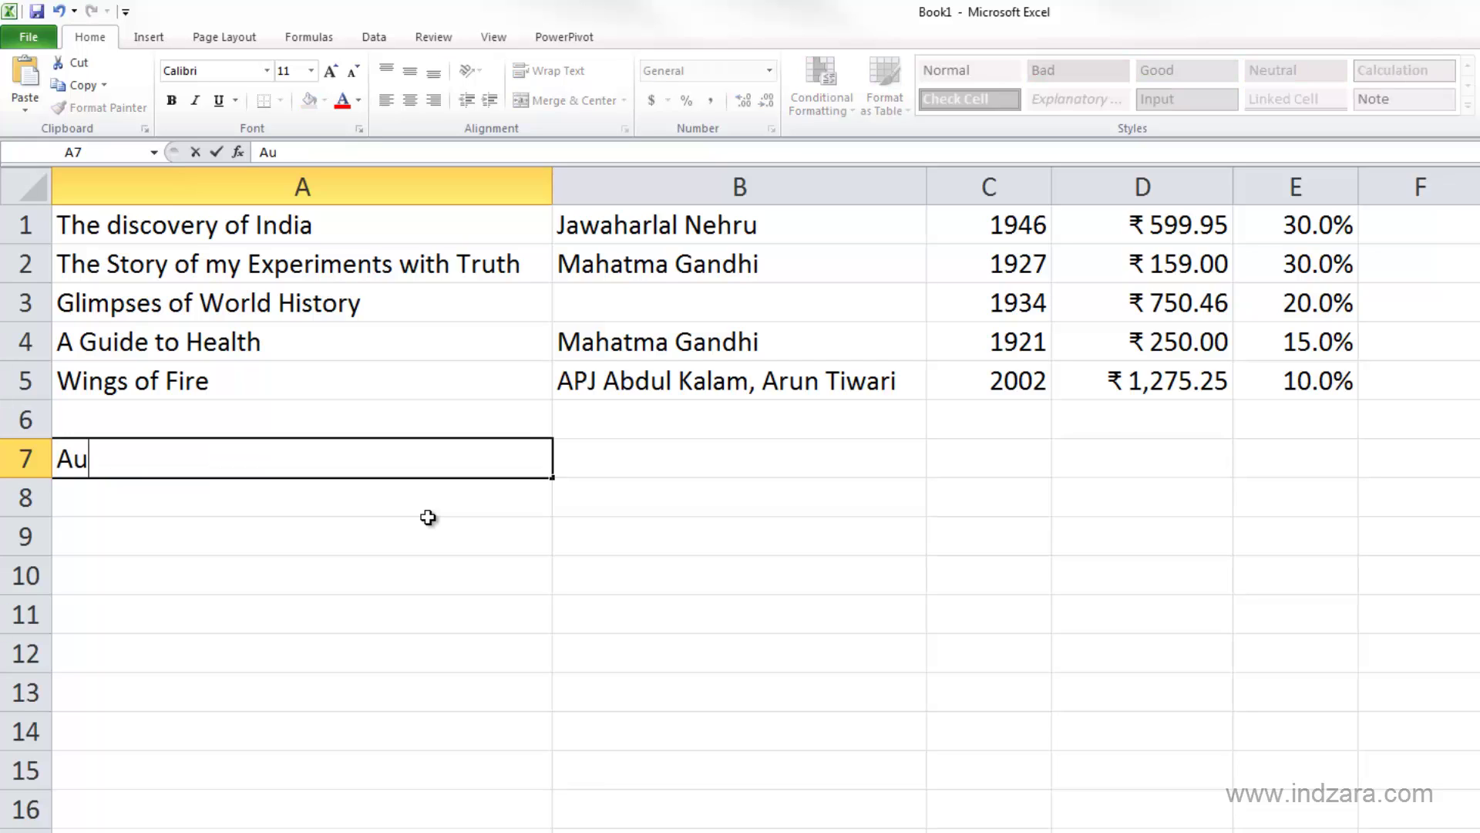
text(g 15,2013)
key(Return)
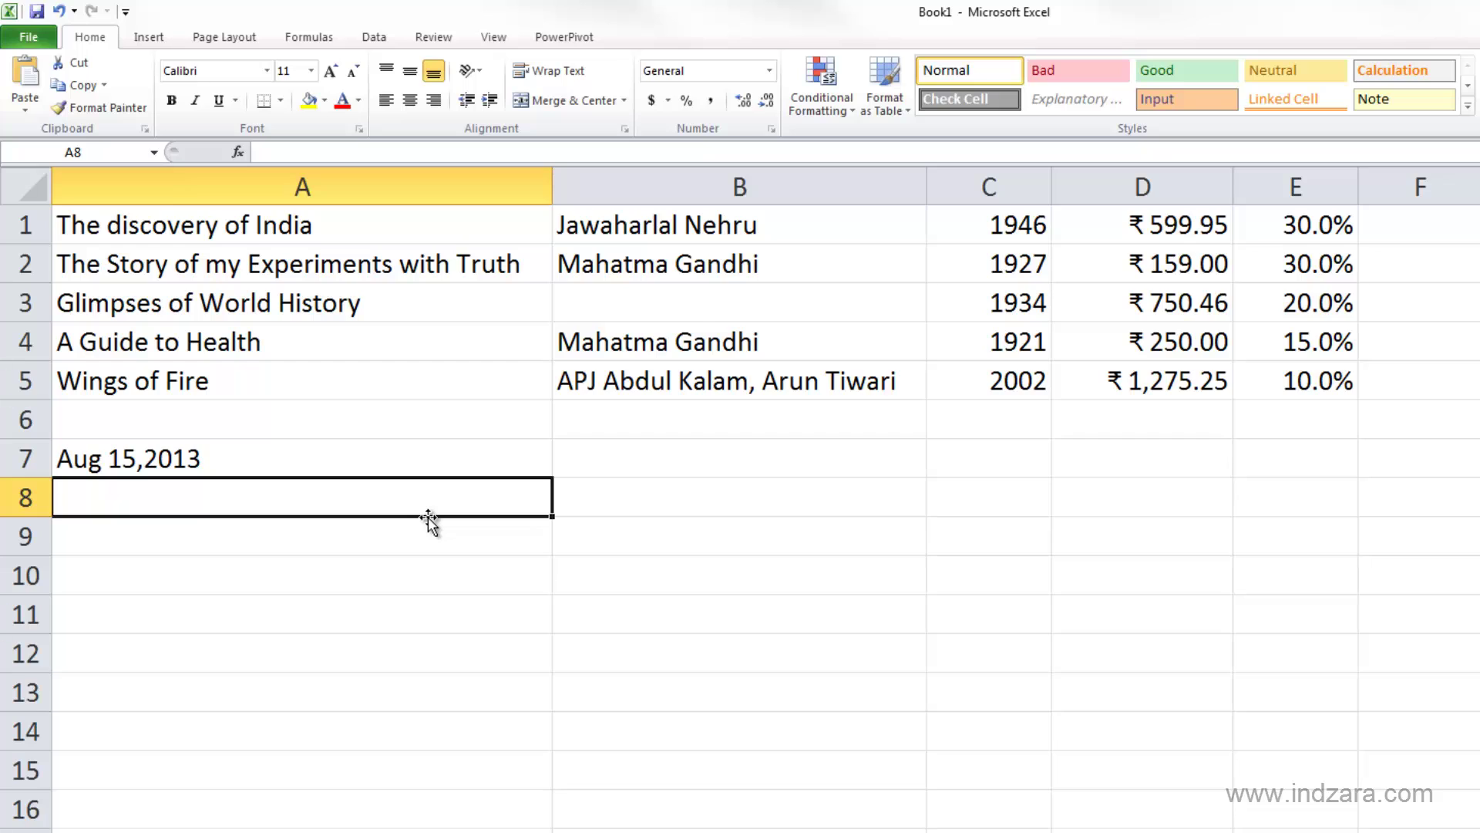
key(Up)
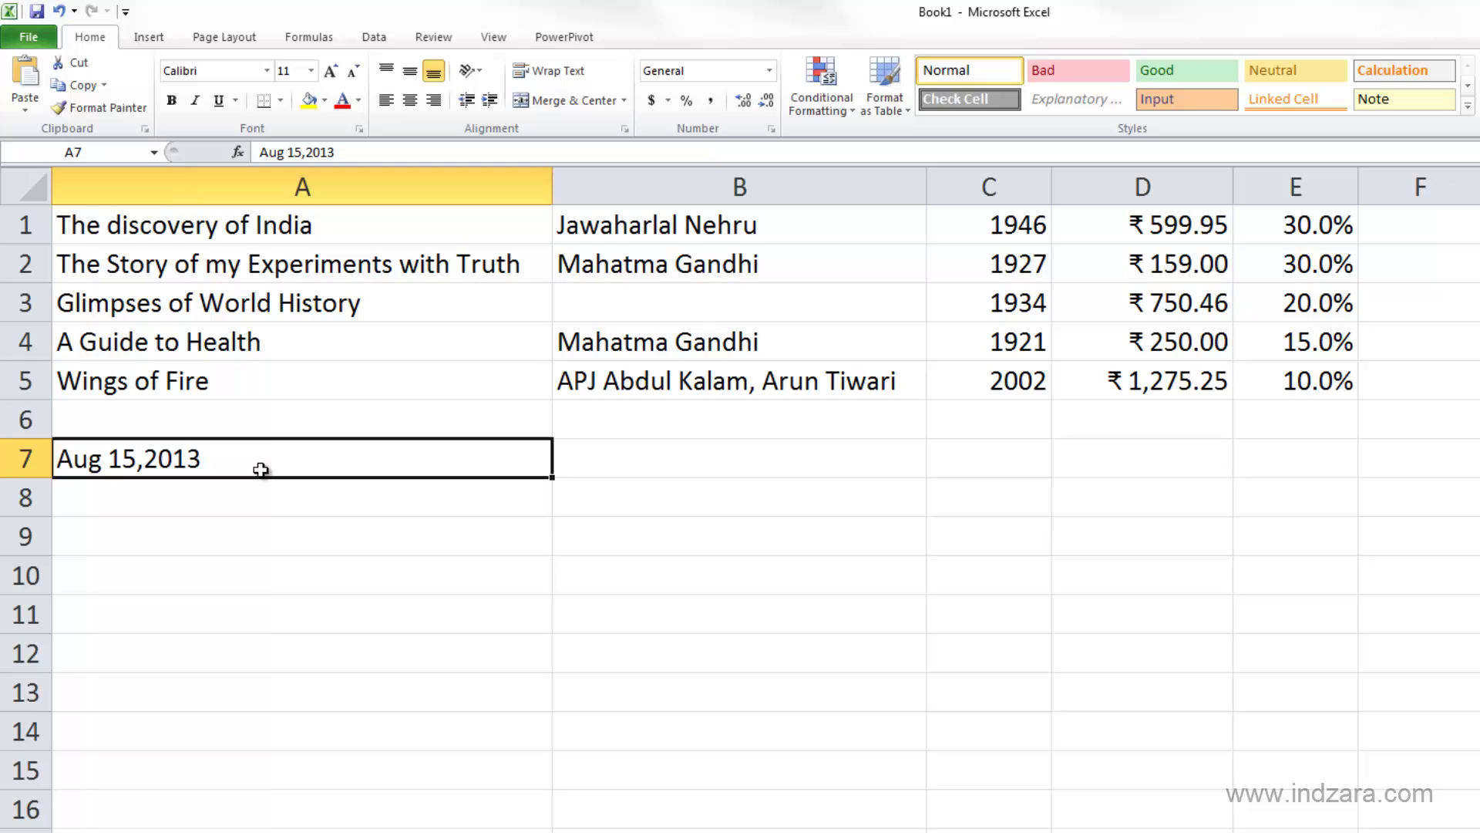
Step: Undo the last entry in cell A7 and enter the date without a year as 8/15
key(ctrl+z)
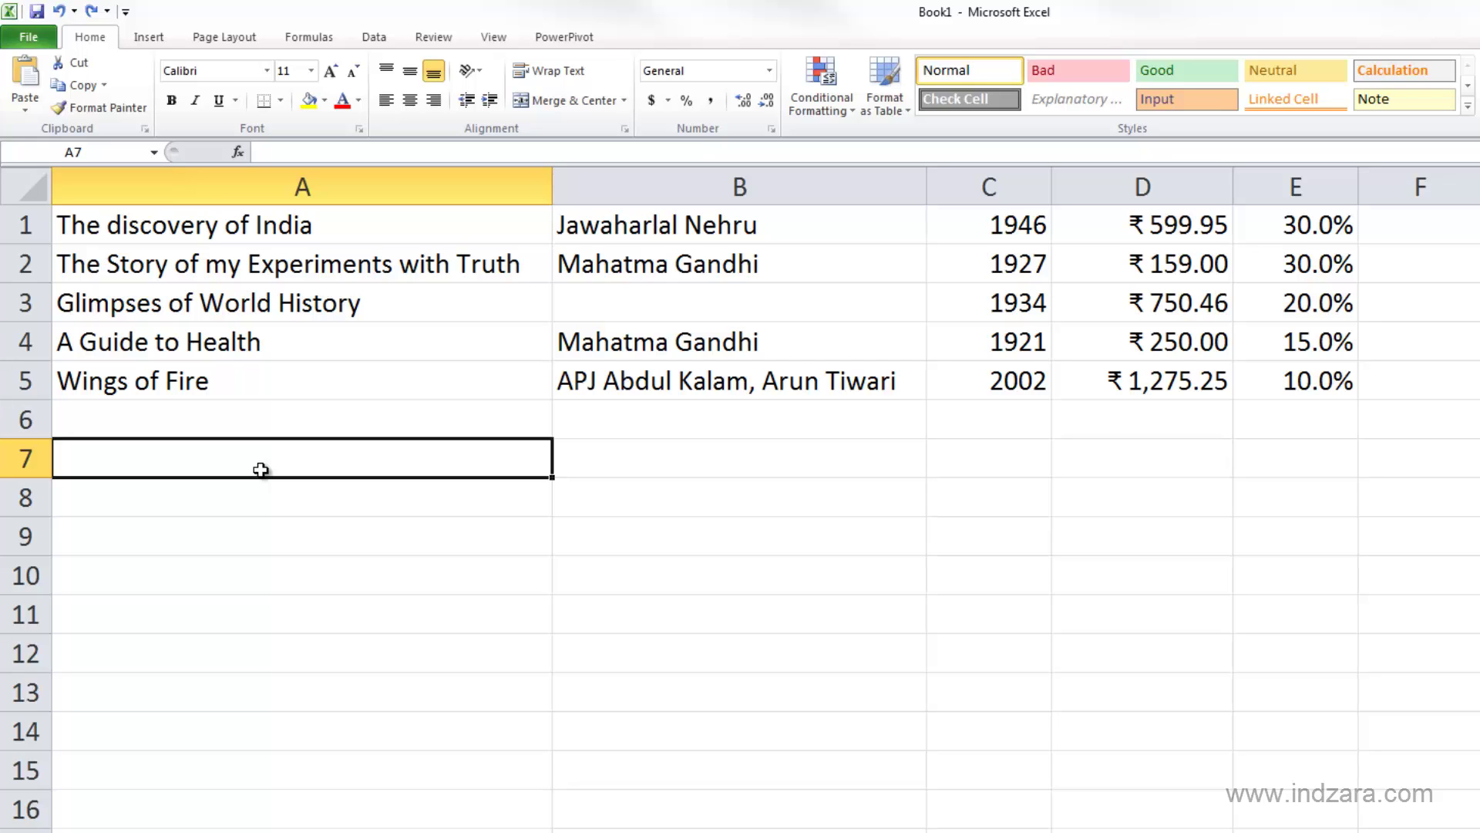
text(8)
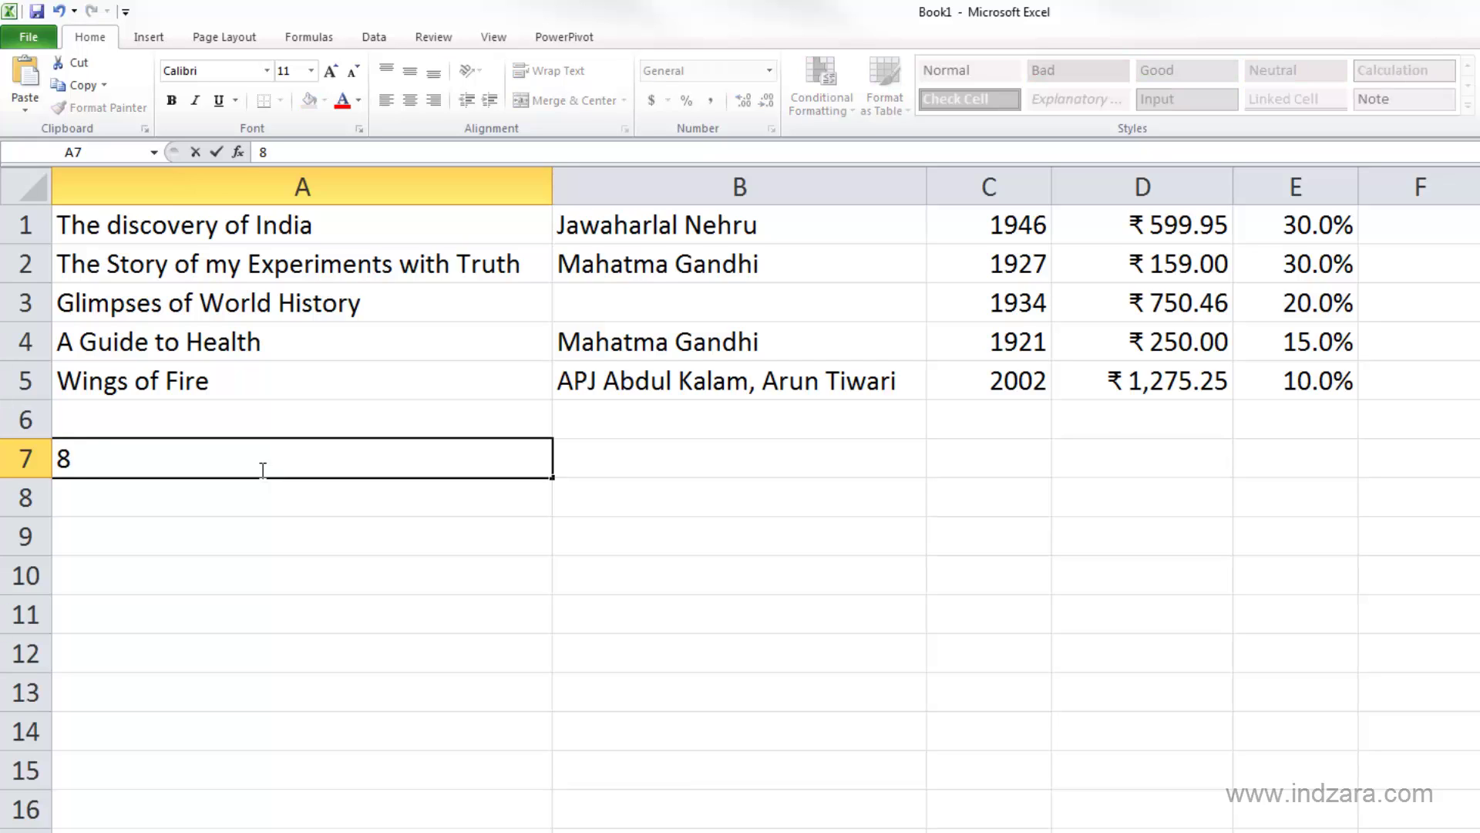
text(/15)
key(Return)
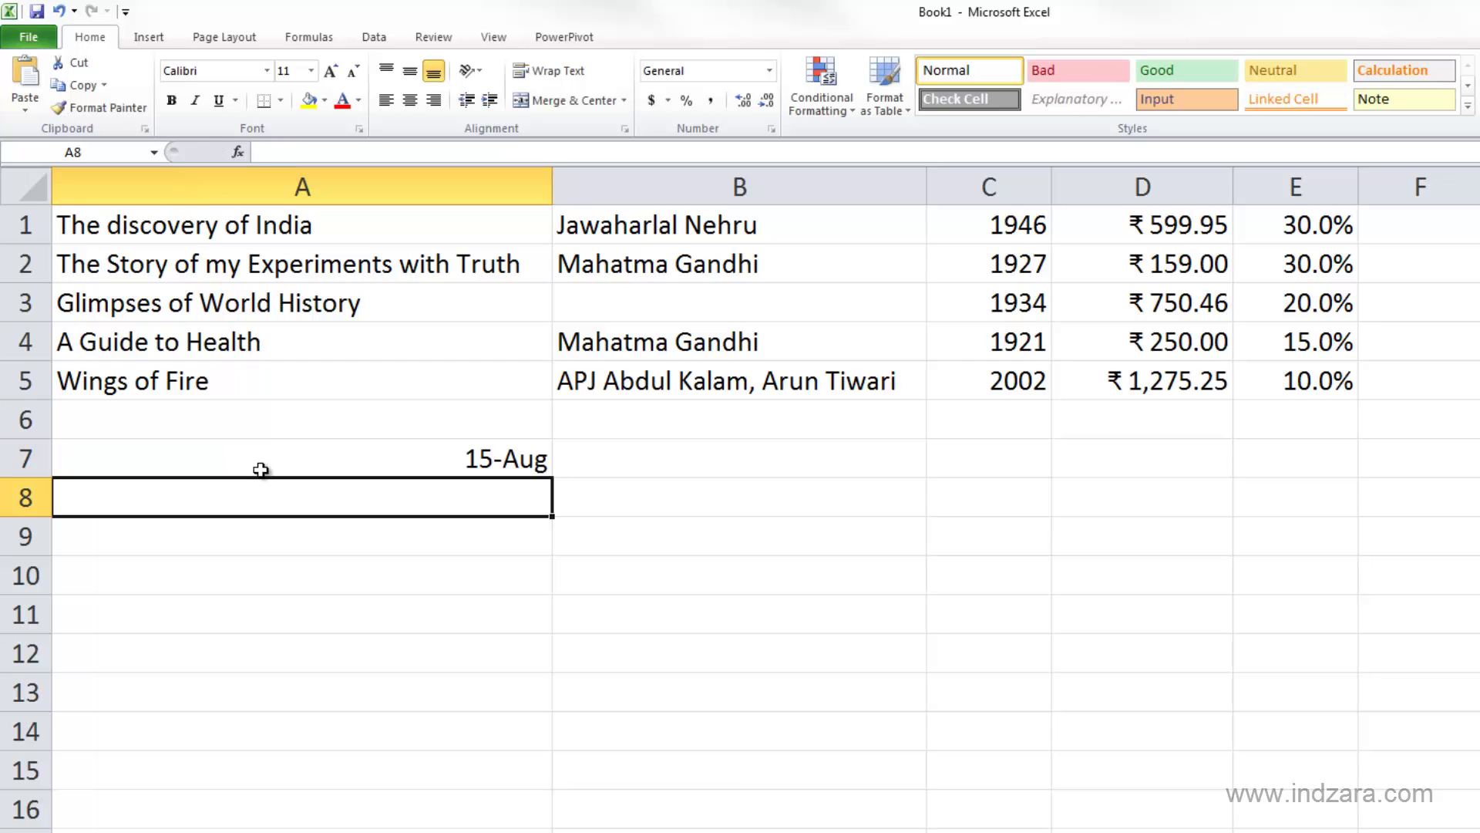
click(261, 470)
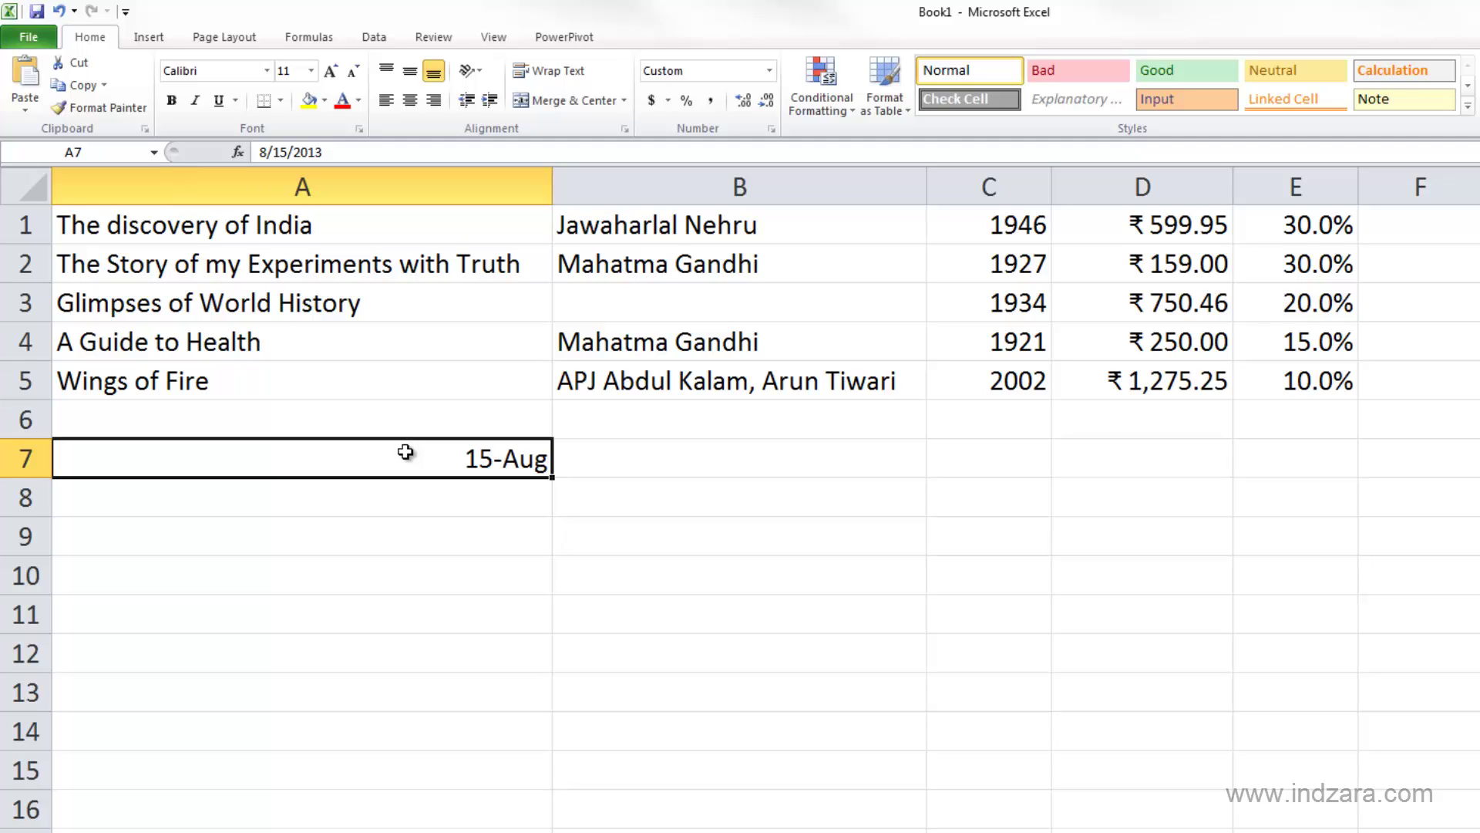
Step: Undo the last entry in cell A7 and enter the yearless date with a dash as 8-15
key(ctrl+z)
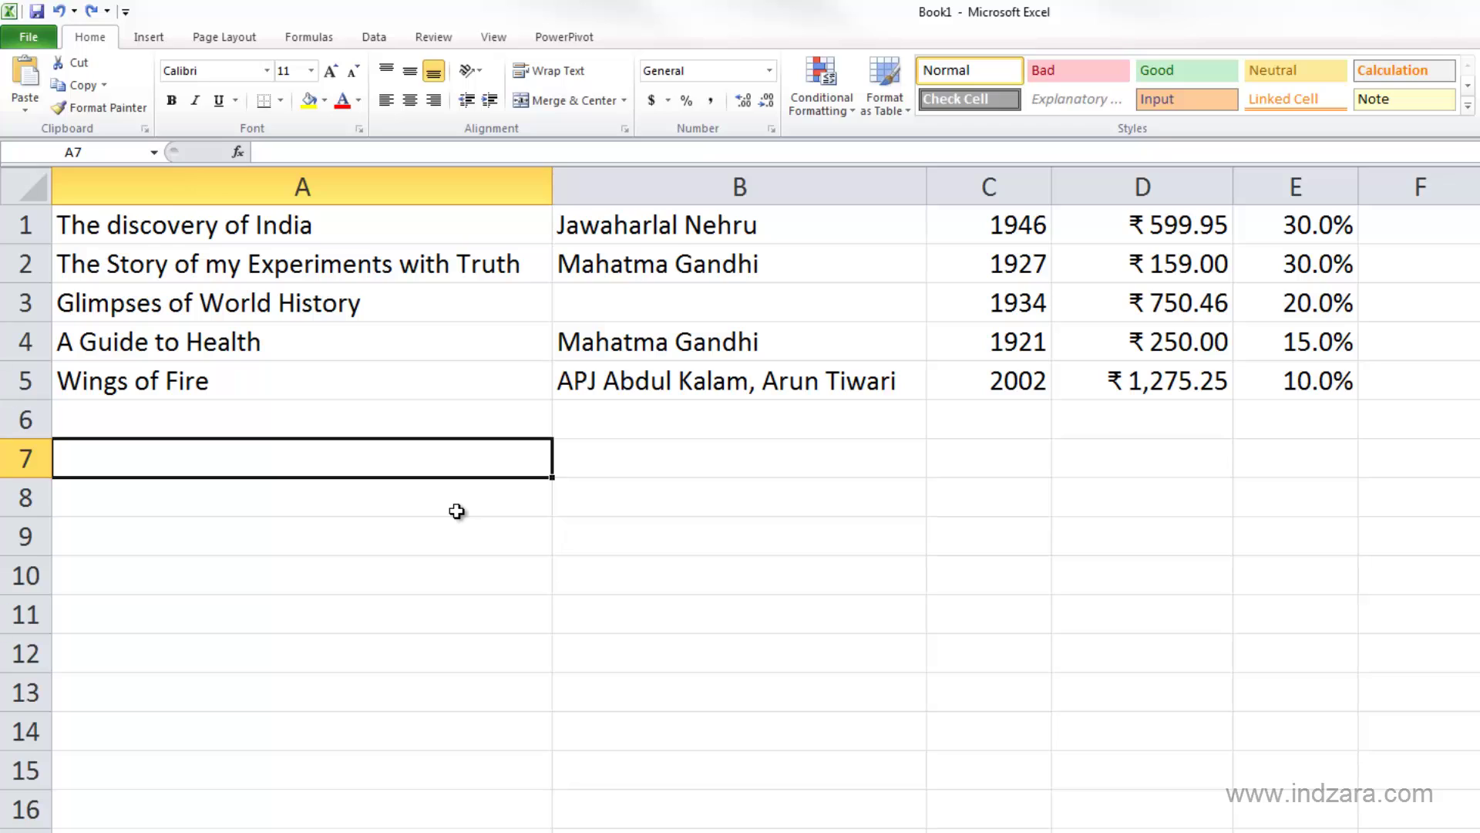
text(8-15)
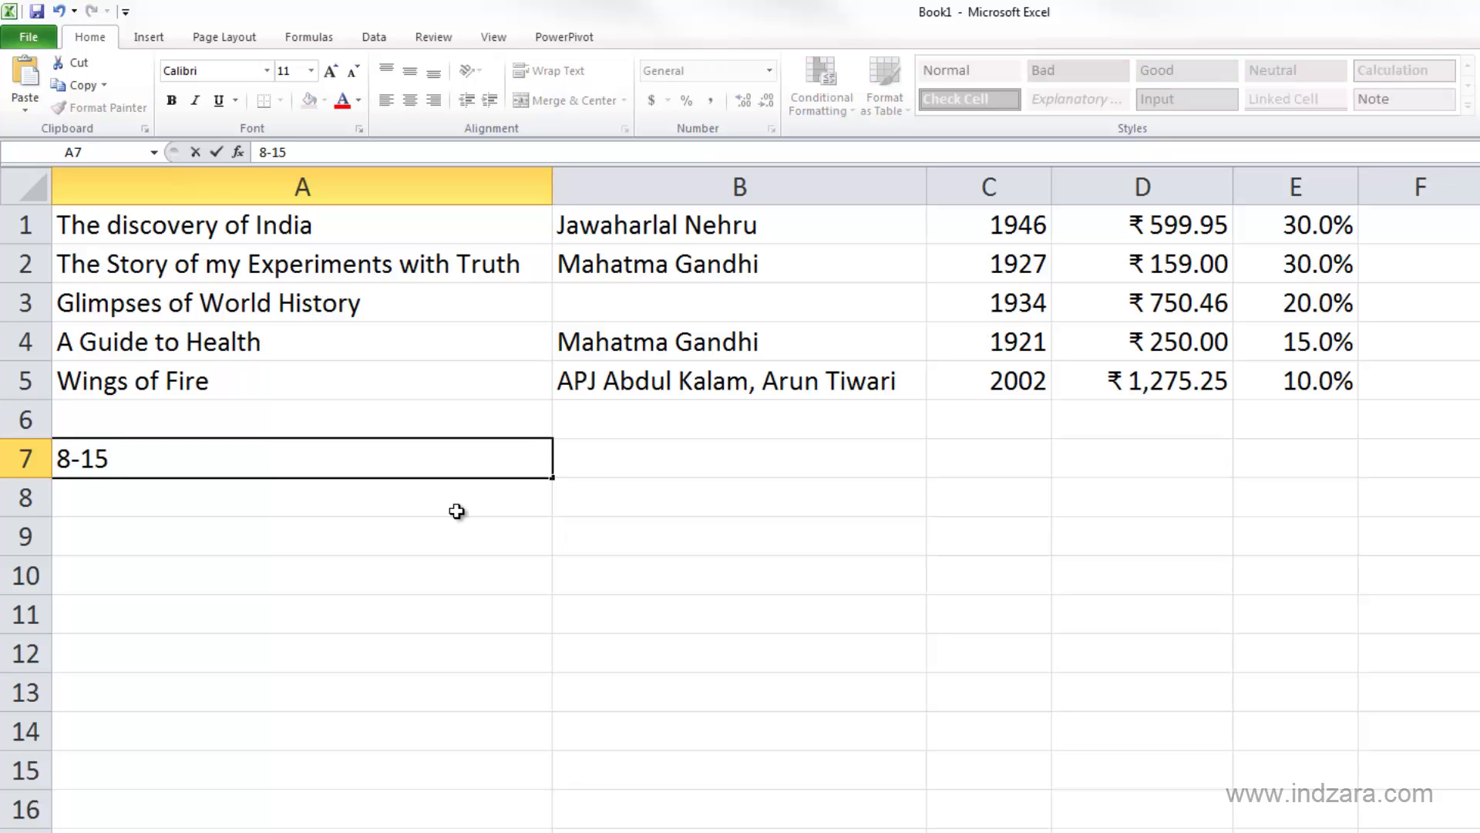
key(Return)
key(Up)
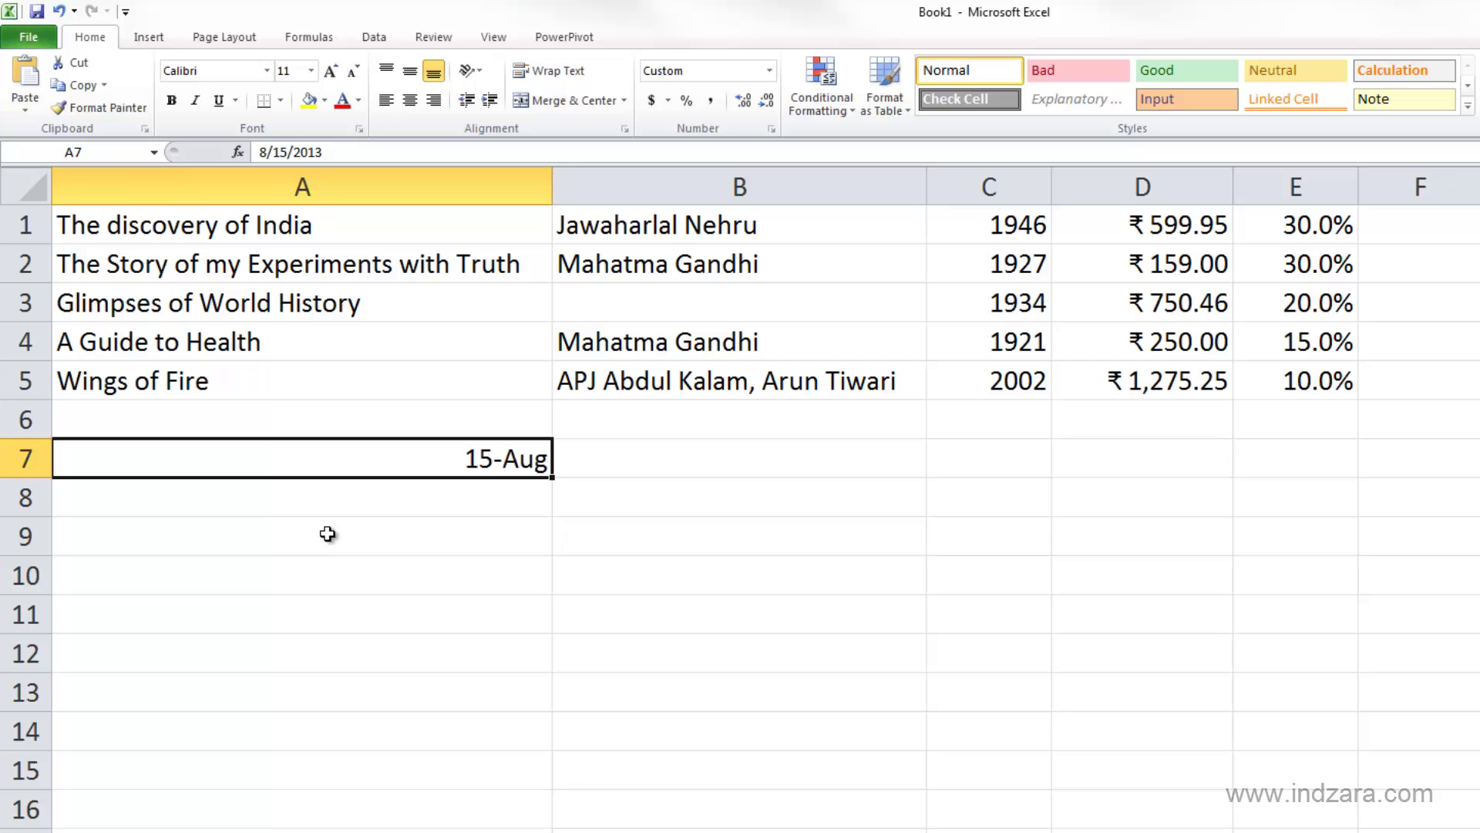
Step: Clear cell A7 and enter the month name and day without a year as Aug 15
key(Delete)
text(Au)
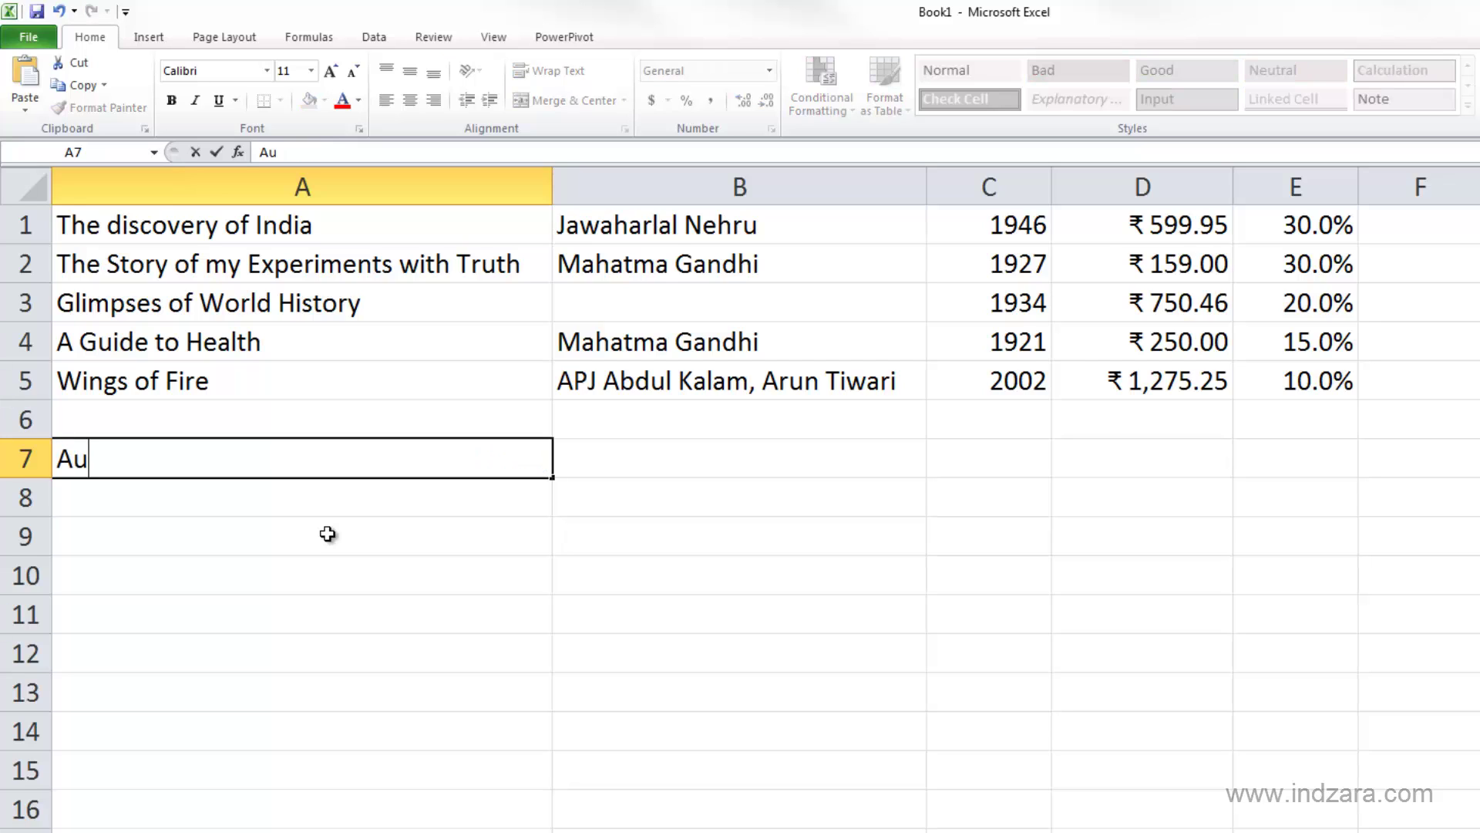
text(g 15)
key(Return)
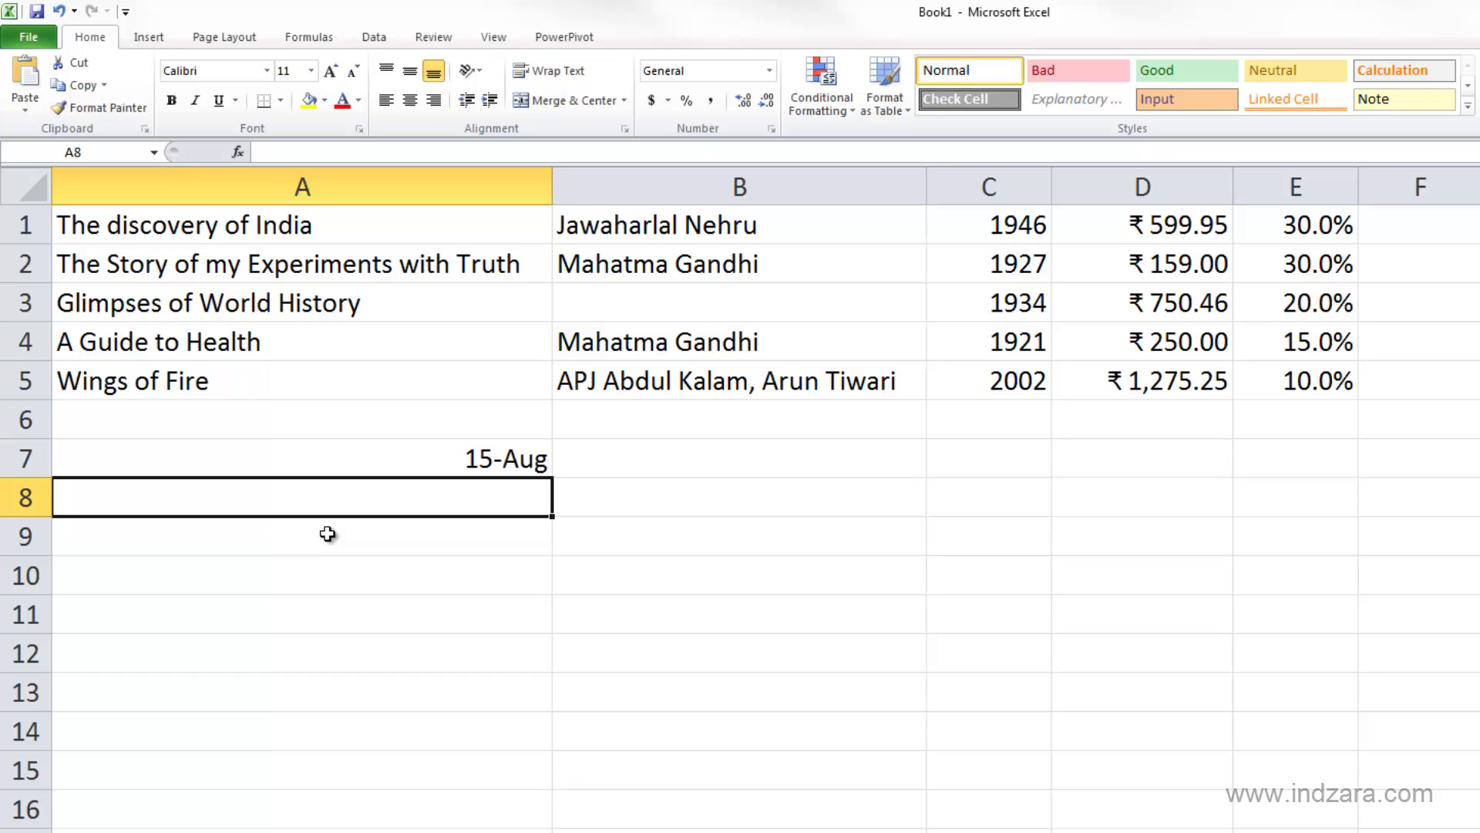
Step: Undo the last entry in cell A7 and enter the date with slashes as 15/AUG/2013
key(ctrl+z)
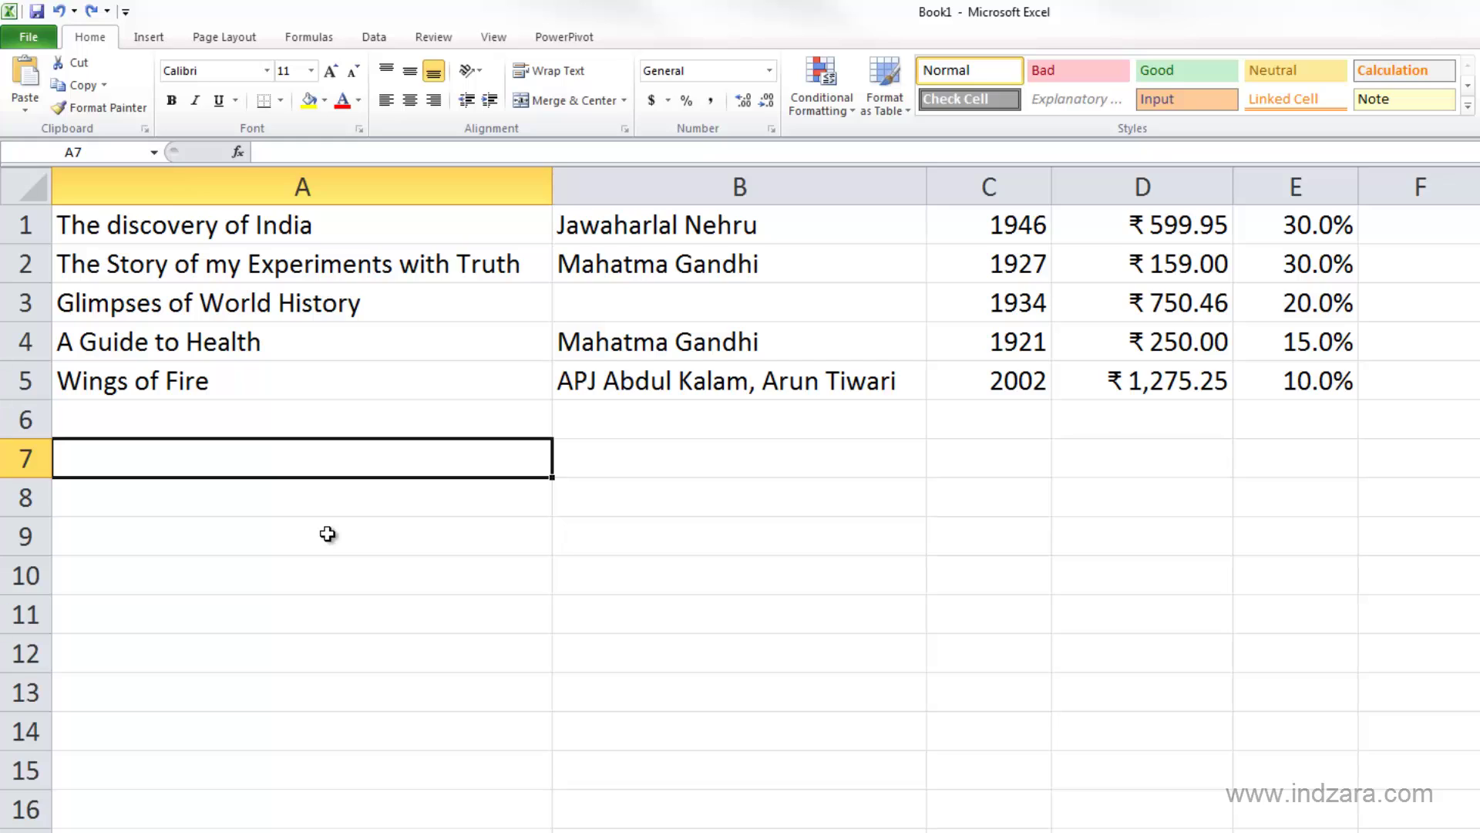
text(15)
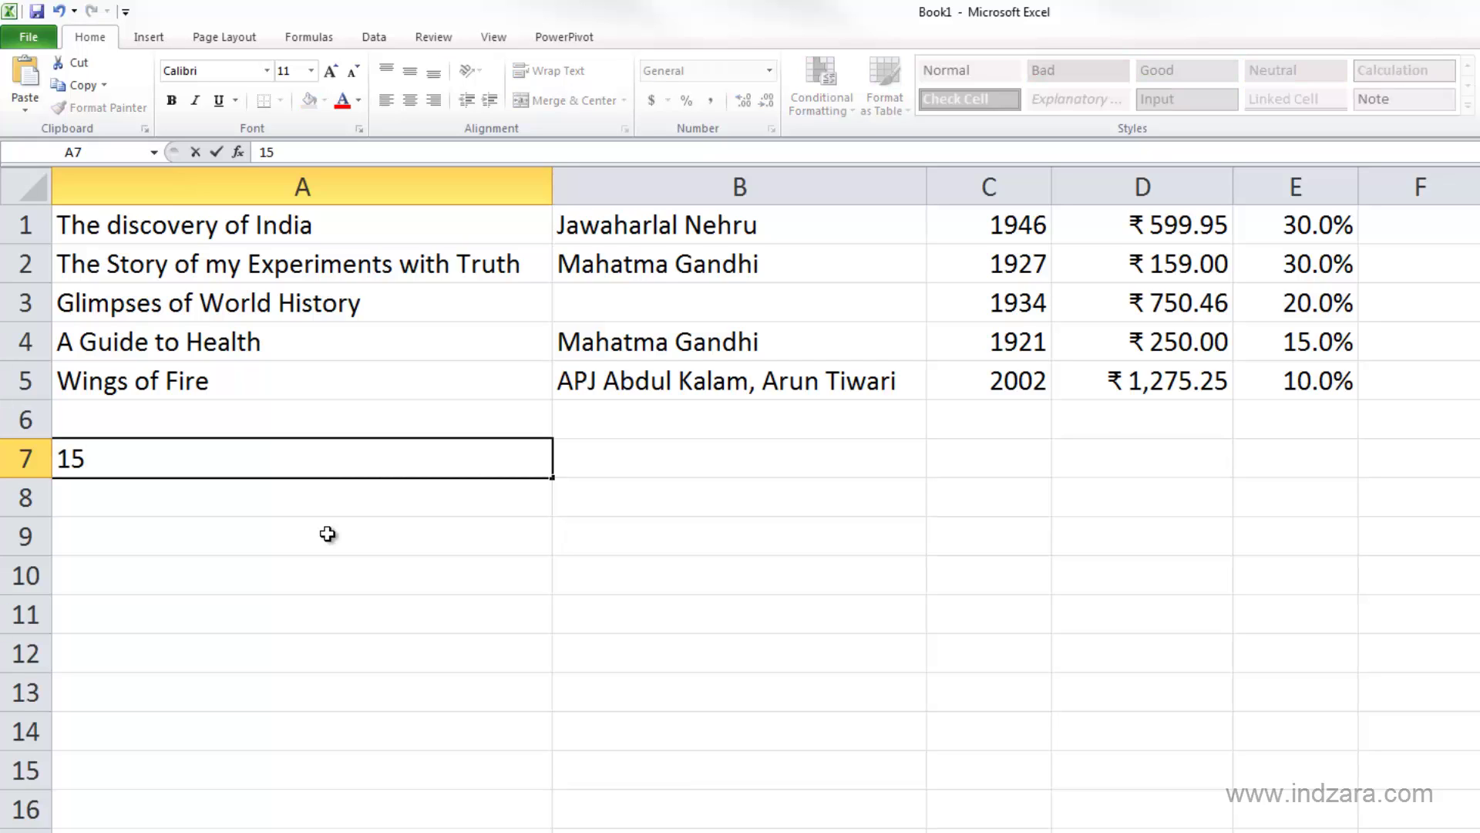
text(/AUG)
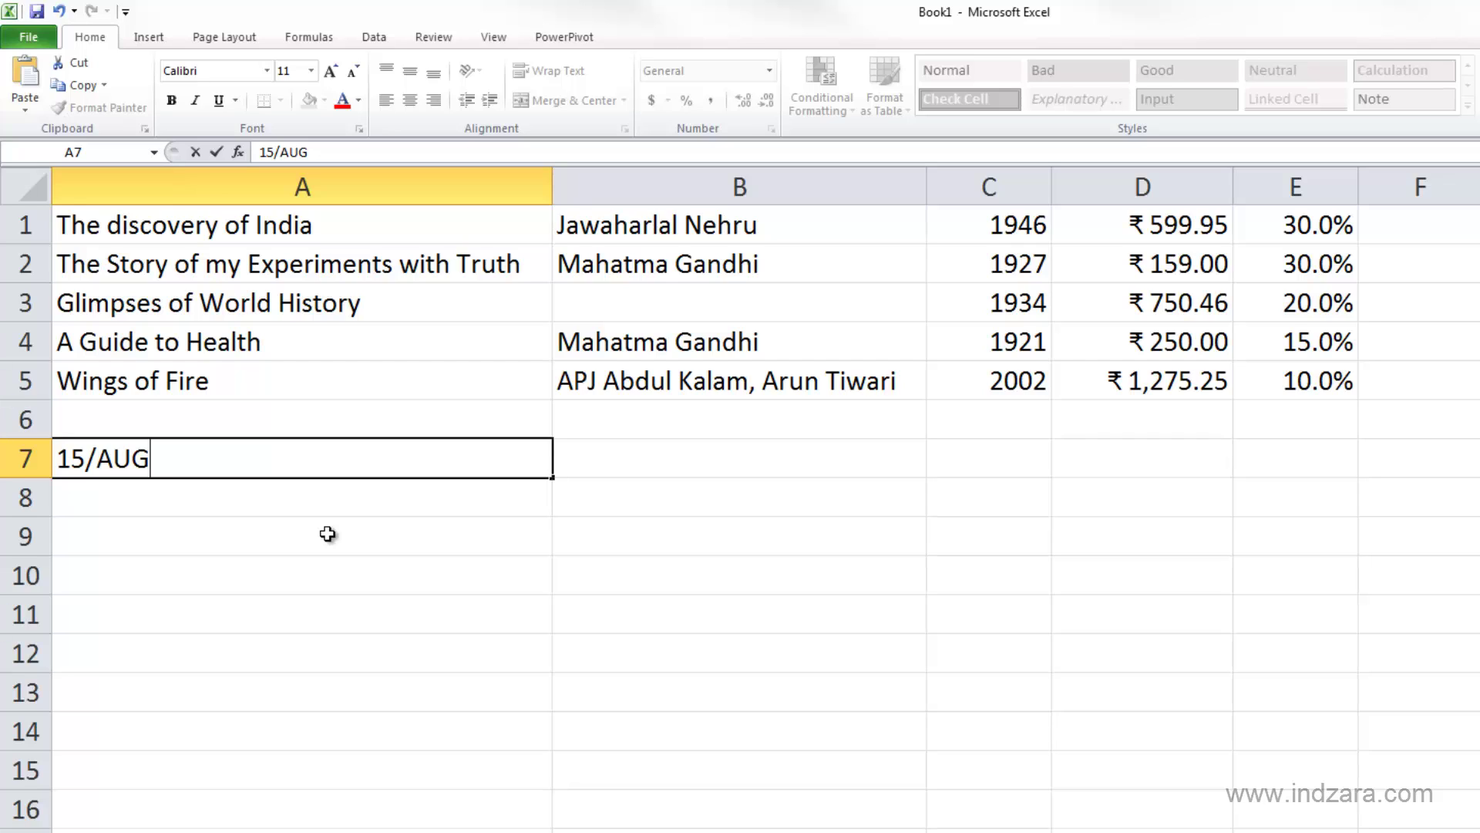
text(/2013)
key(Return)
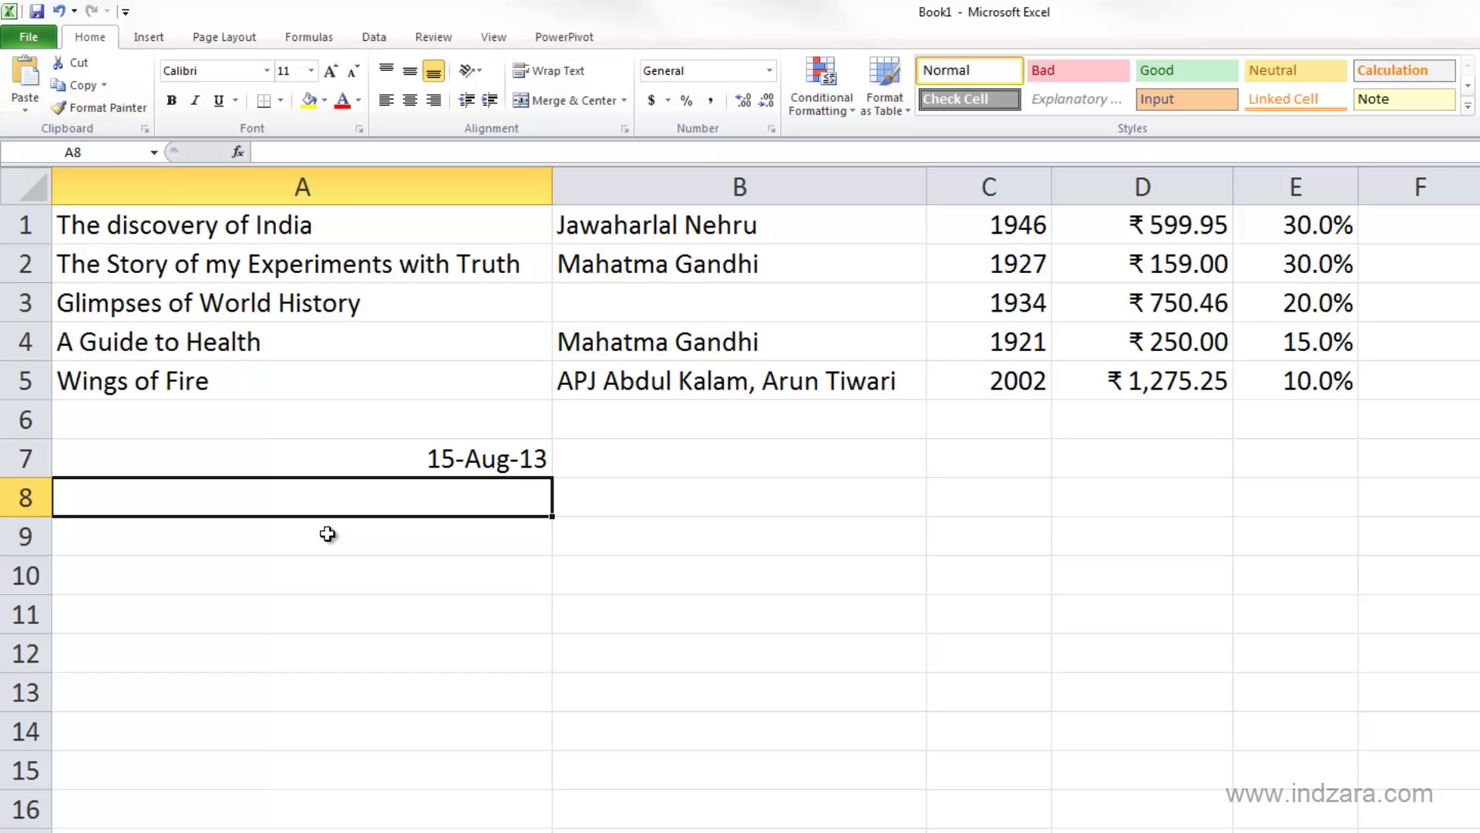
Step: Undo the last entry in cell A7 and enter the date with a comma and two-digit year as Aug 15, 13
key(ctrl+z)
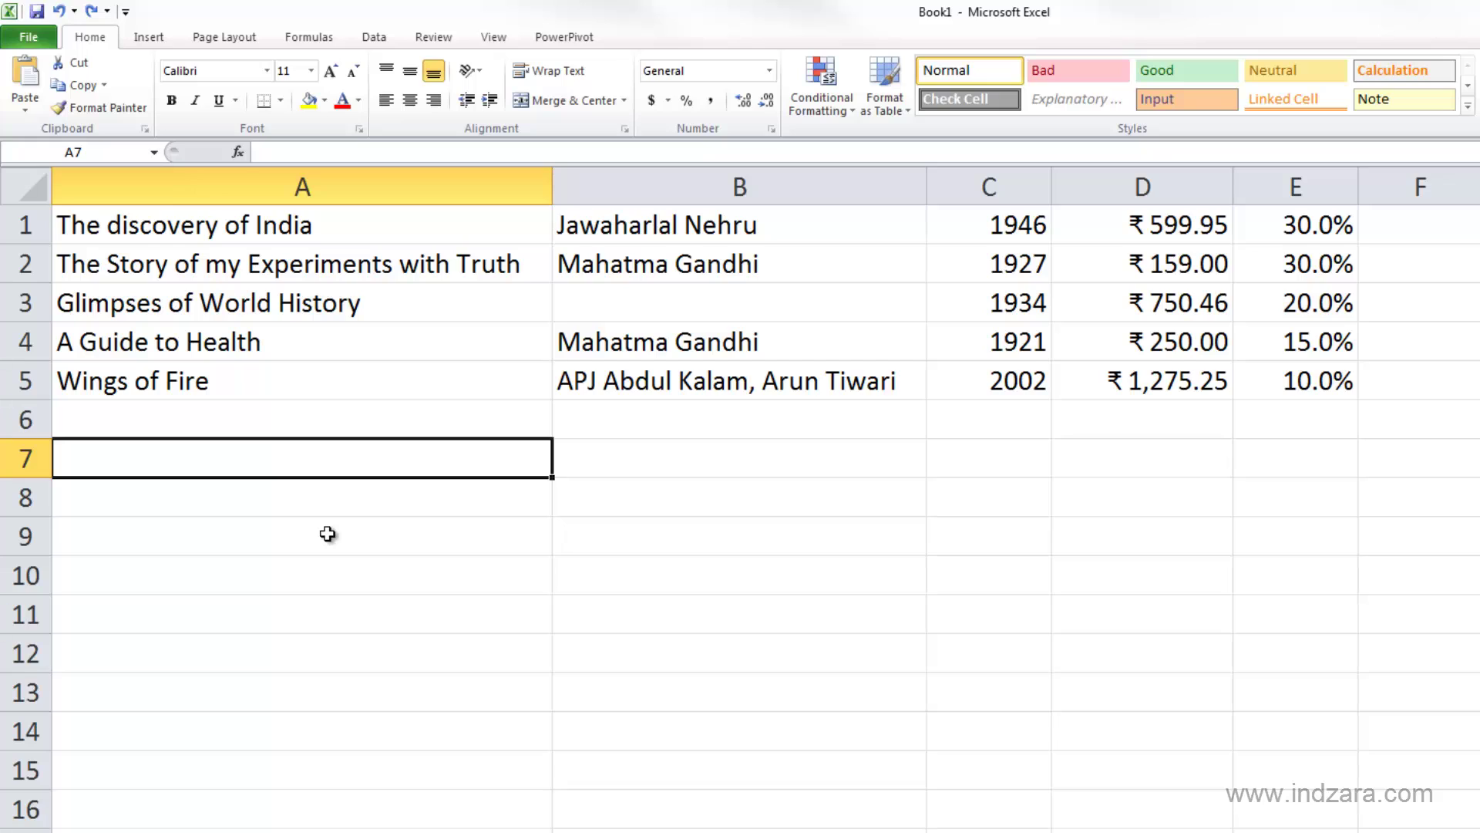
text(Aug )
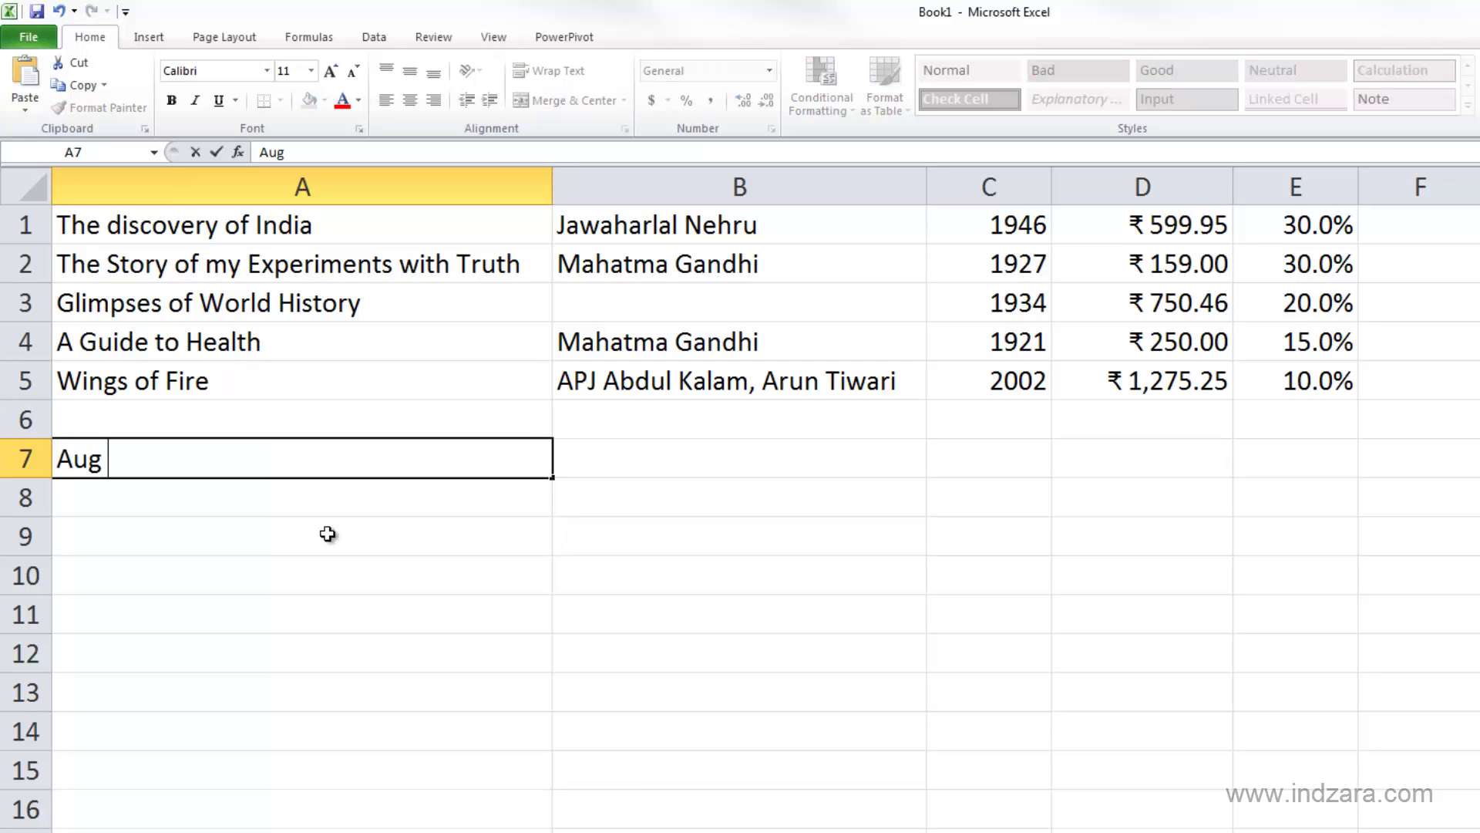
text(15, 13)
key(Return)
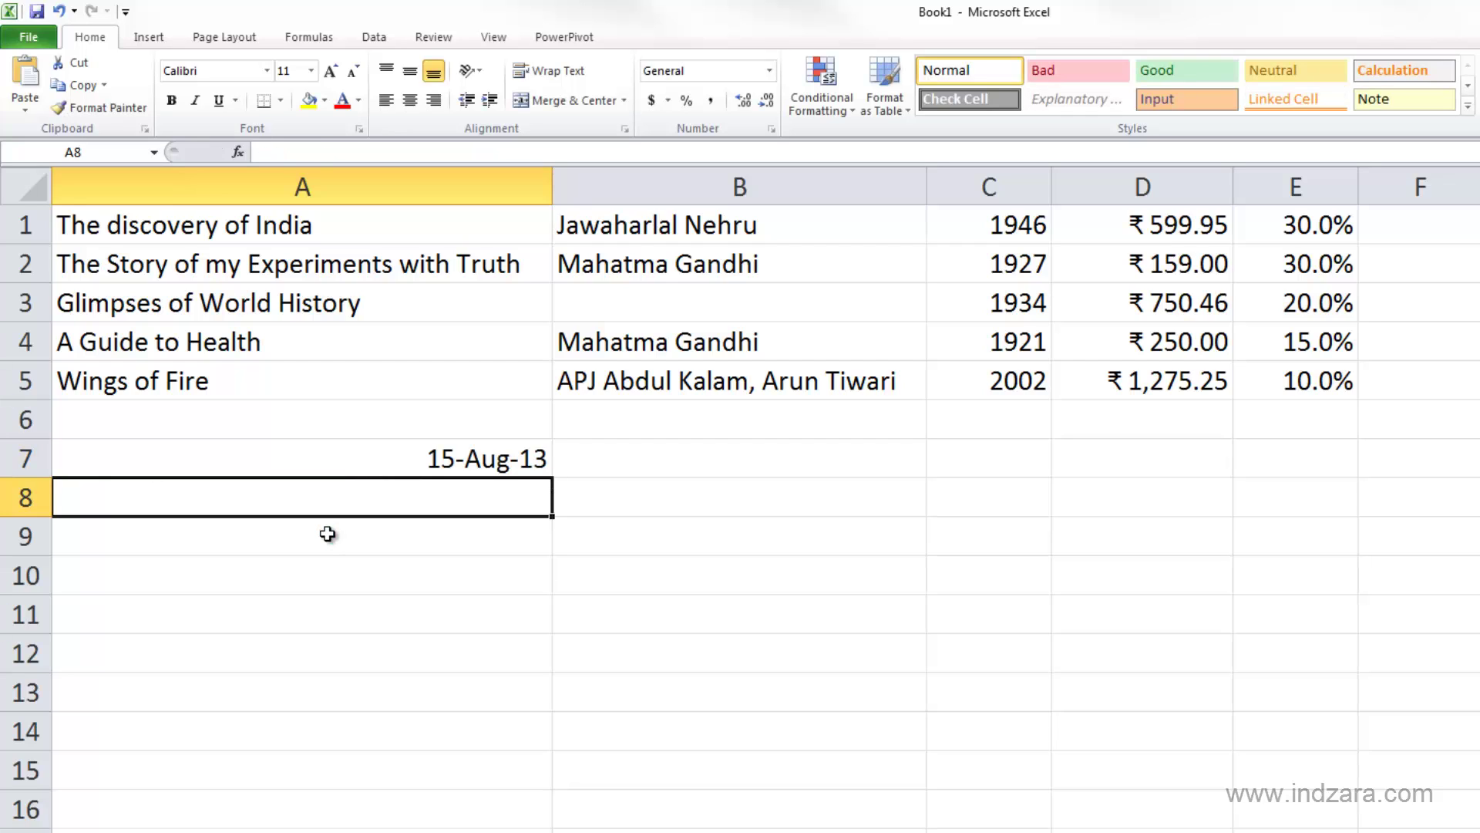
Step: Clear cell A7, enter the yearless date 8/15 in it, and select the cell again
key(Up)
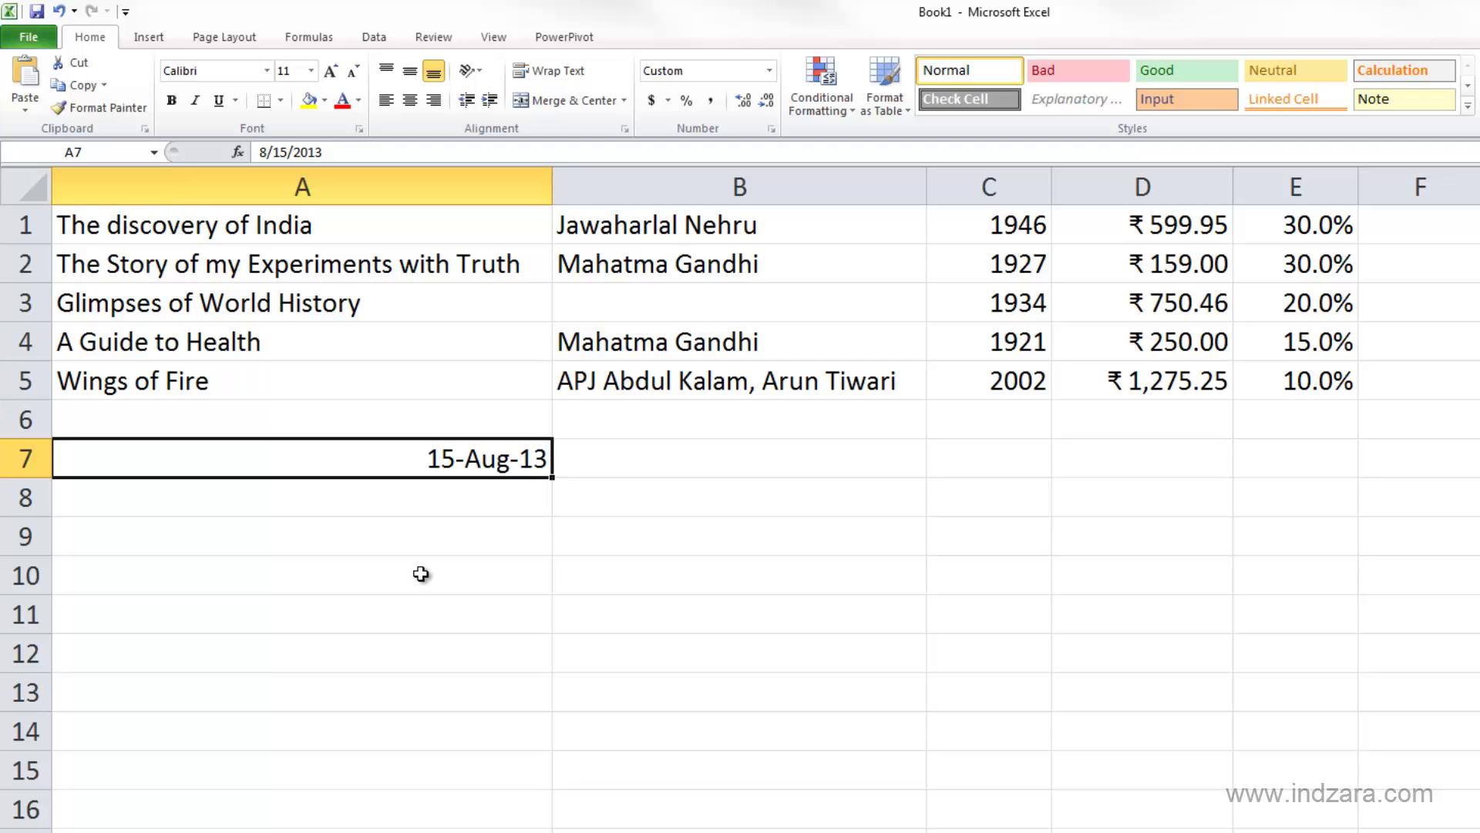
key(Delete)
text(8)
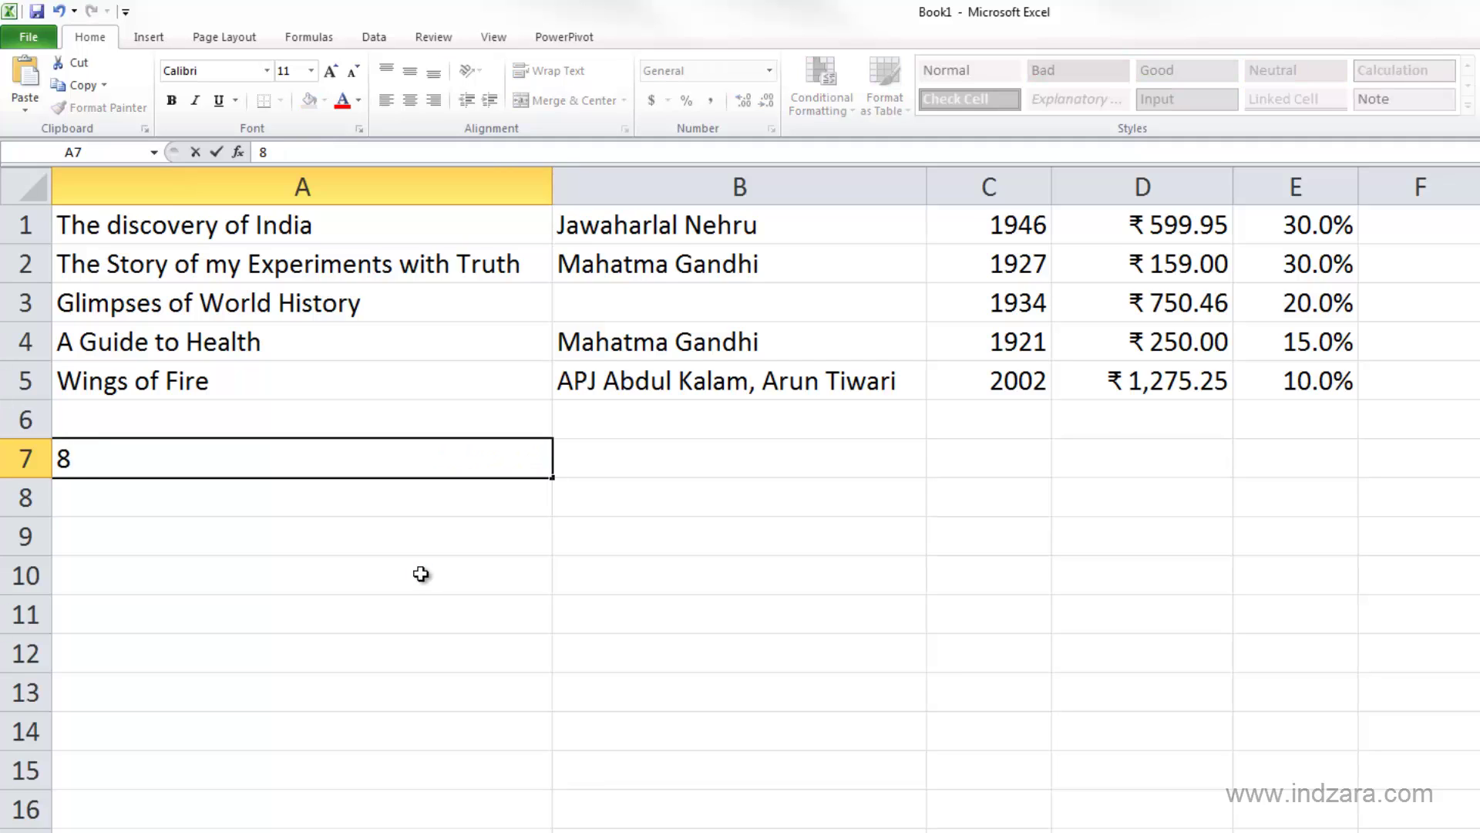
text(/15)
key(Return)
key(Up)
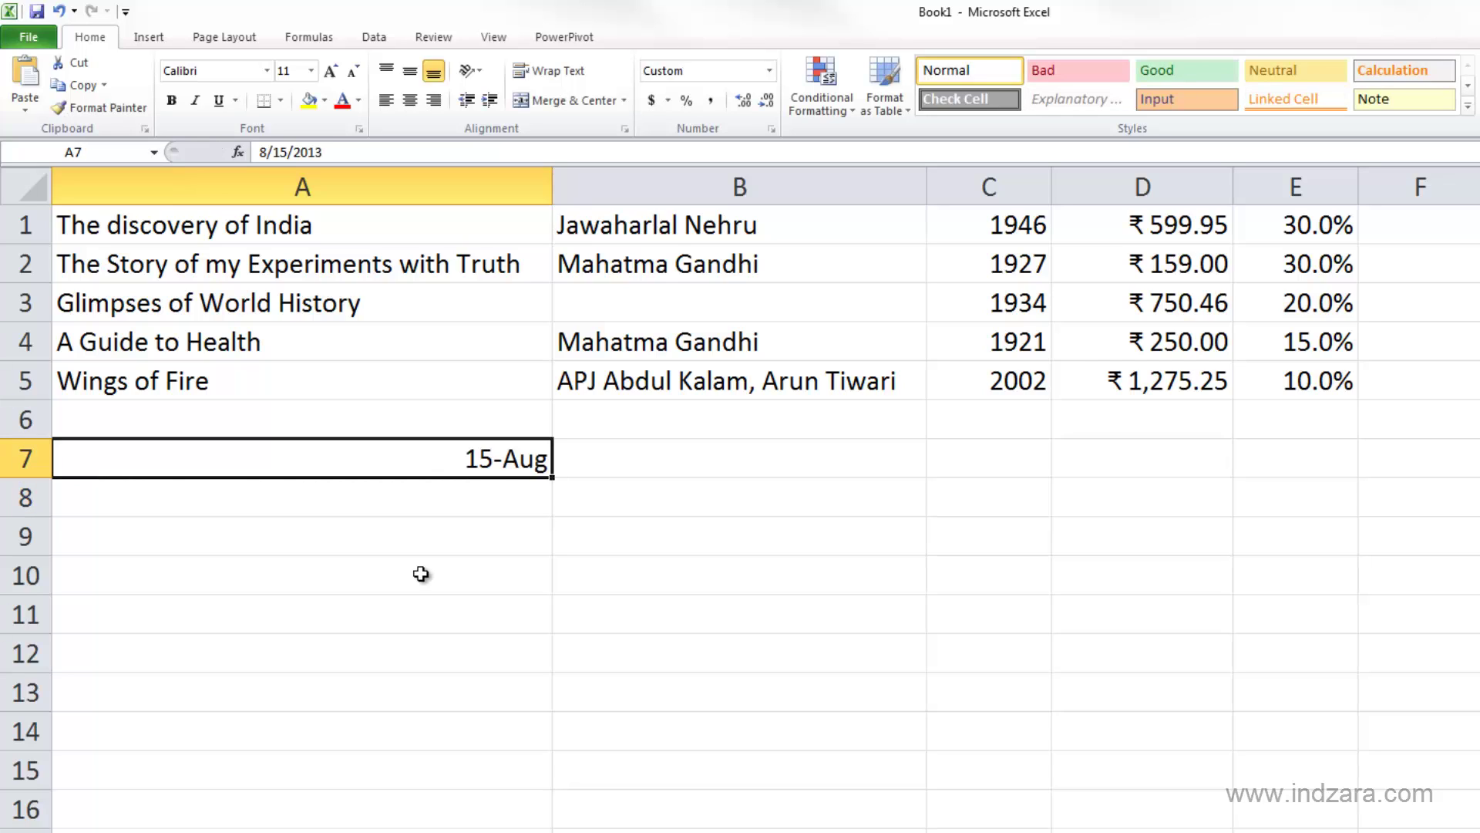
Step: Undo the last entry in cell A7, set the cell's number format to Text, and enter 8/15
key(ctrl+z)
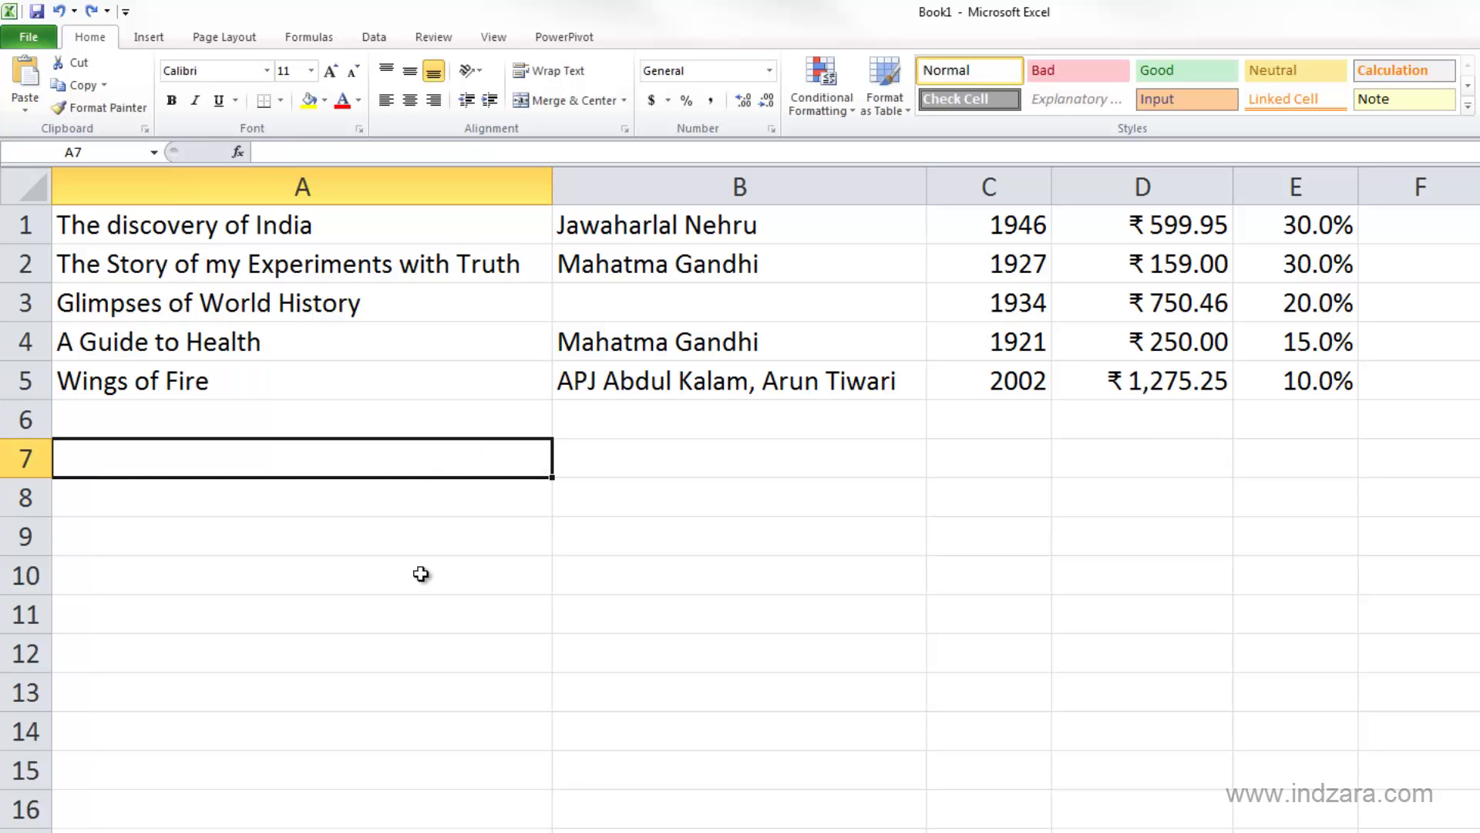
click(771, 76)
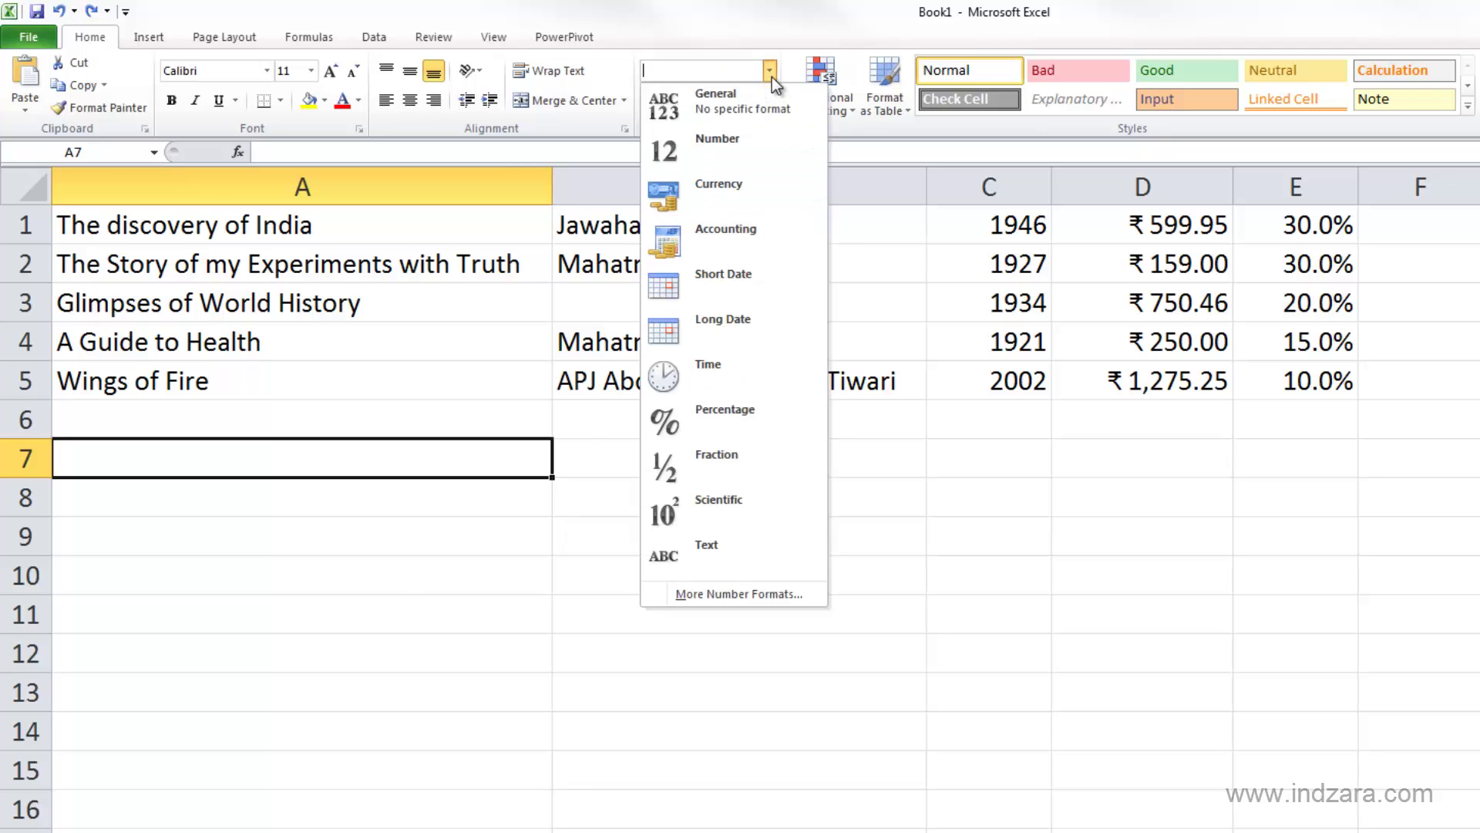
click(761, 541)
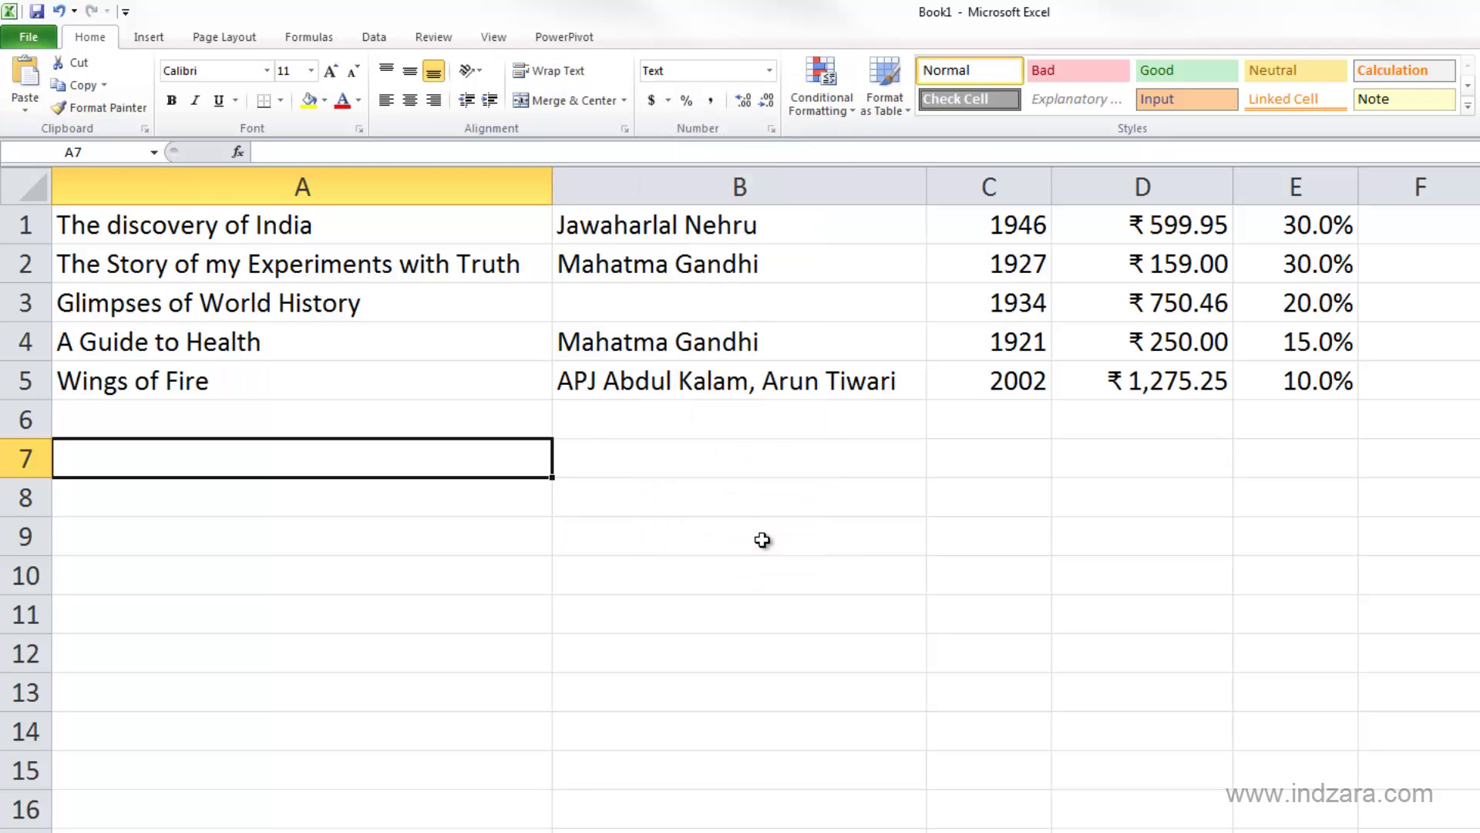
text(8)
text(/15)
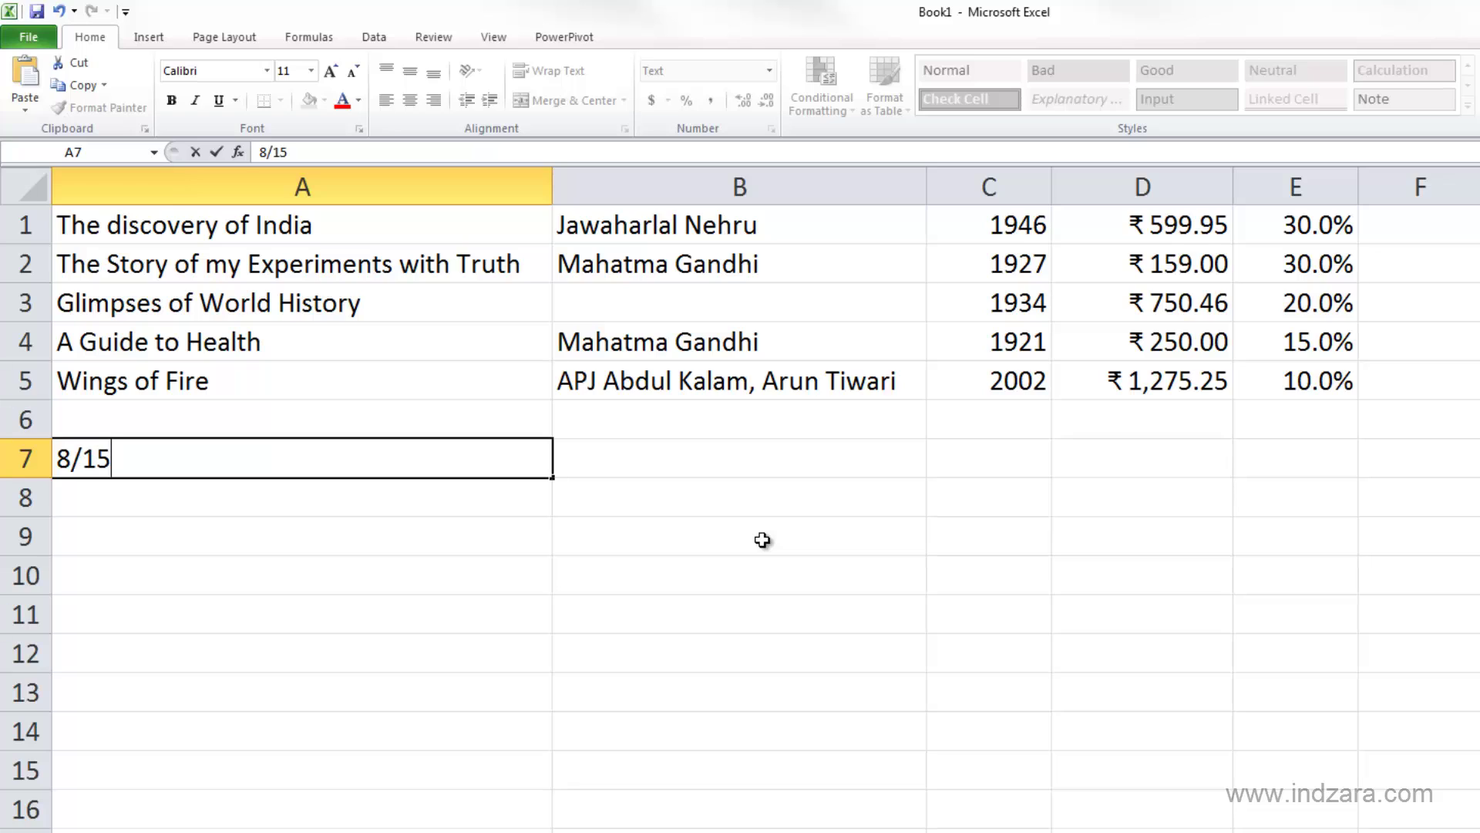
key(Return)
key(Up)
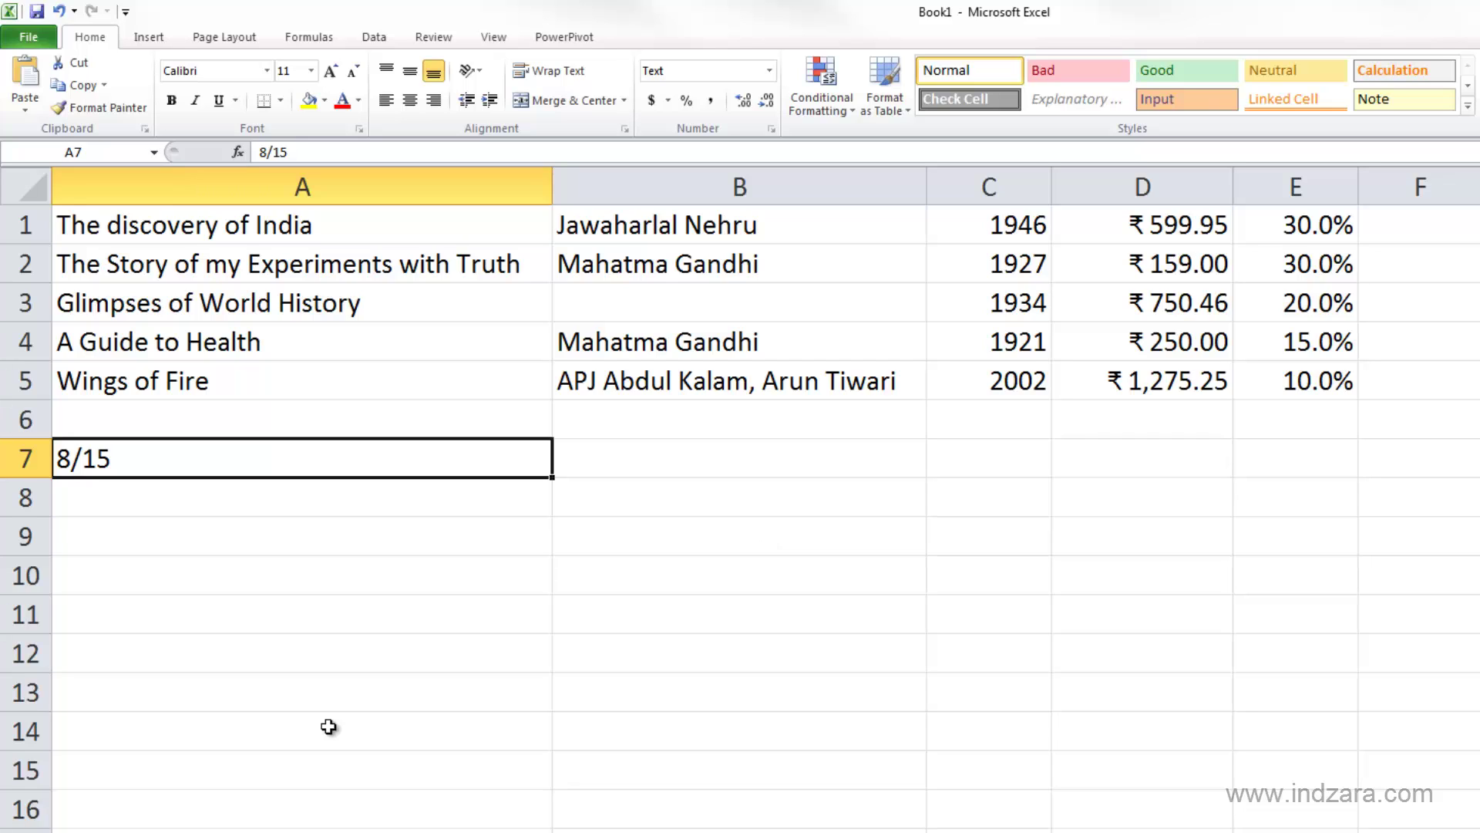
Step: Undo the Text entry and format in cell A7 and enter the full date as 15-Aug-2013
key(ctrl+z)
text(1)
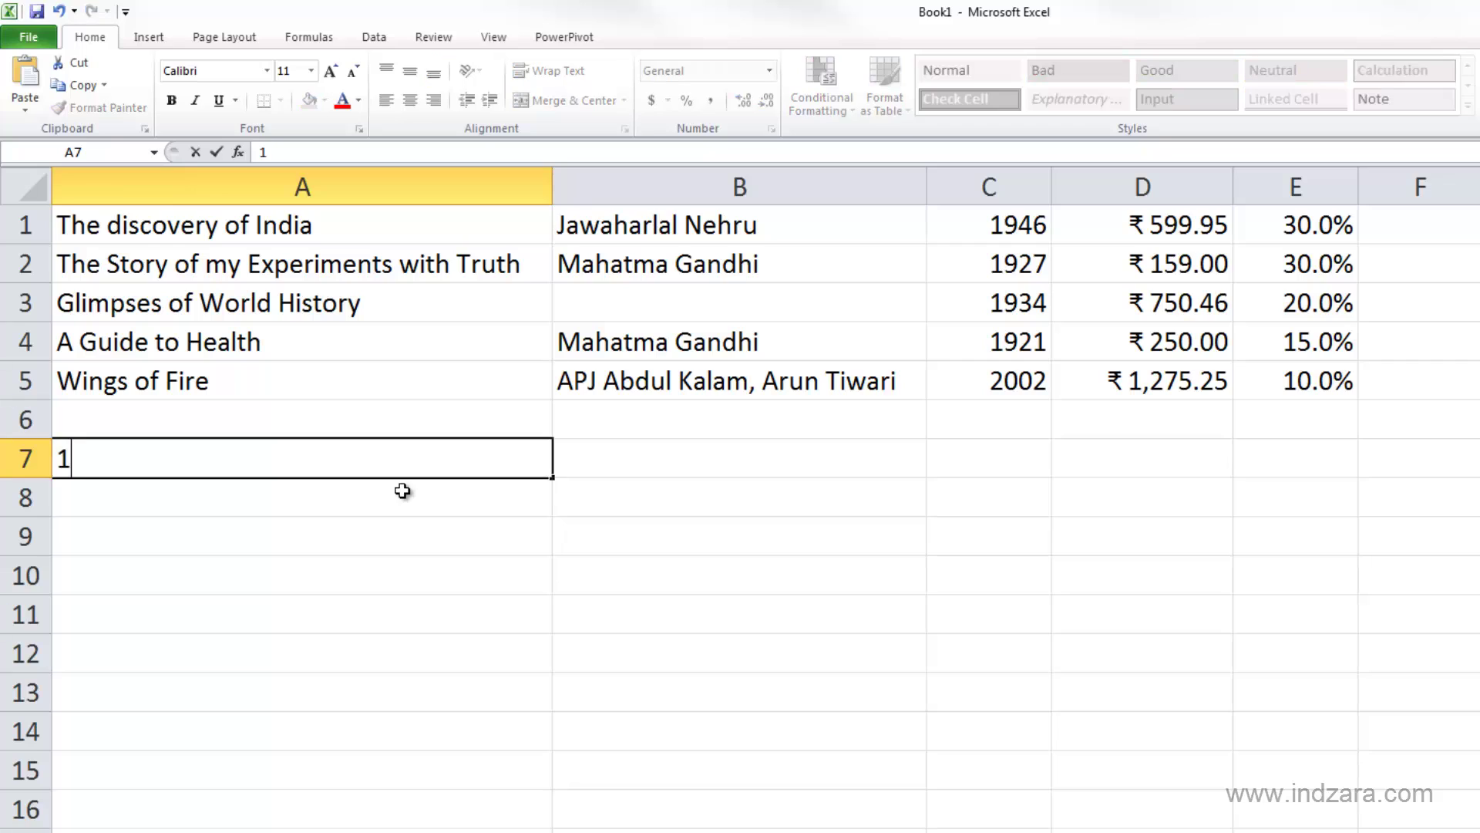
text(5-Aug-)
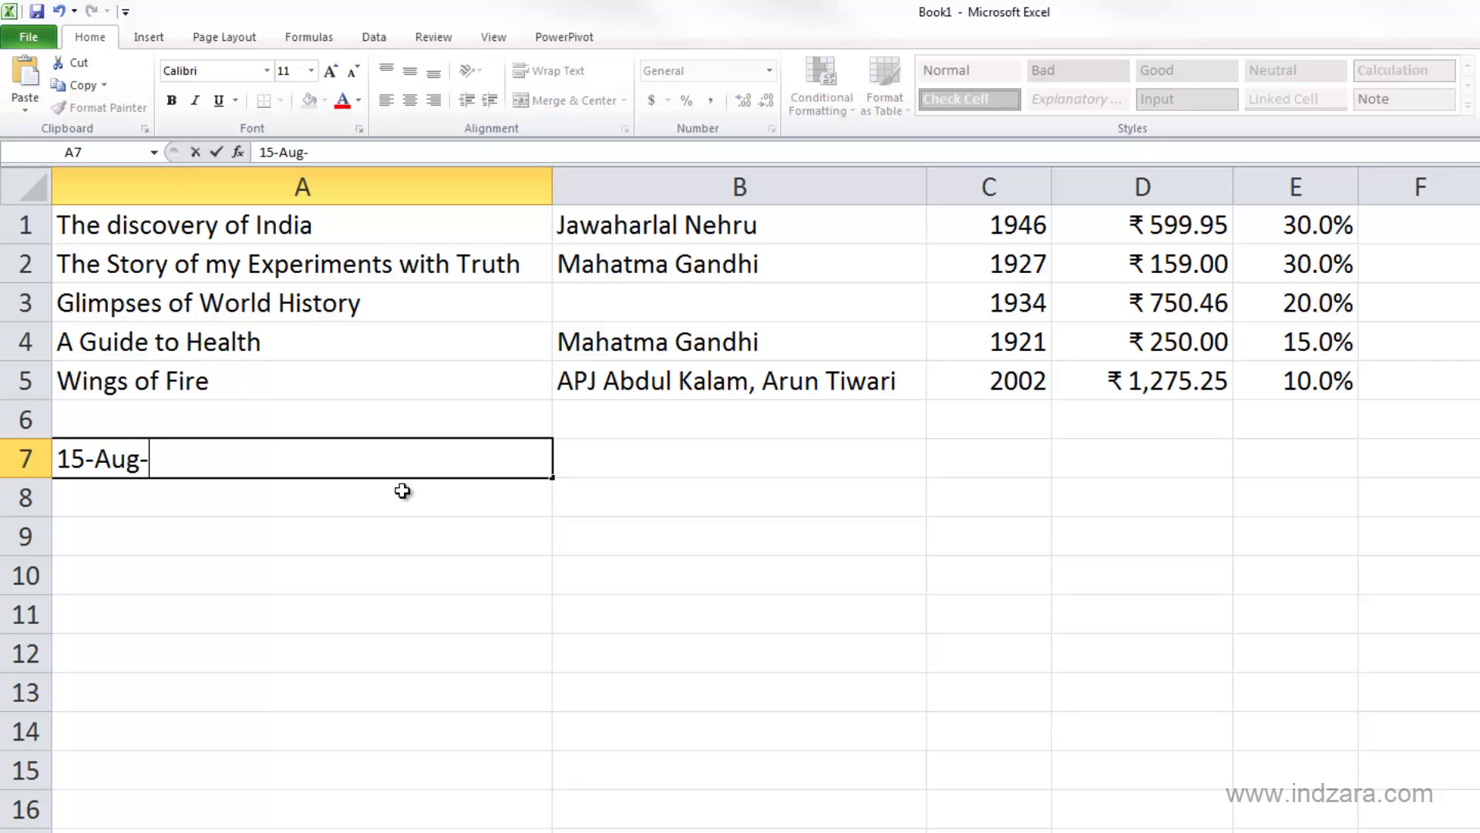
text(2013)
key(Return)
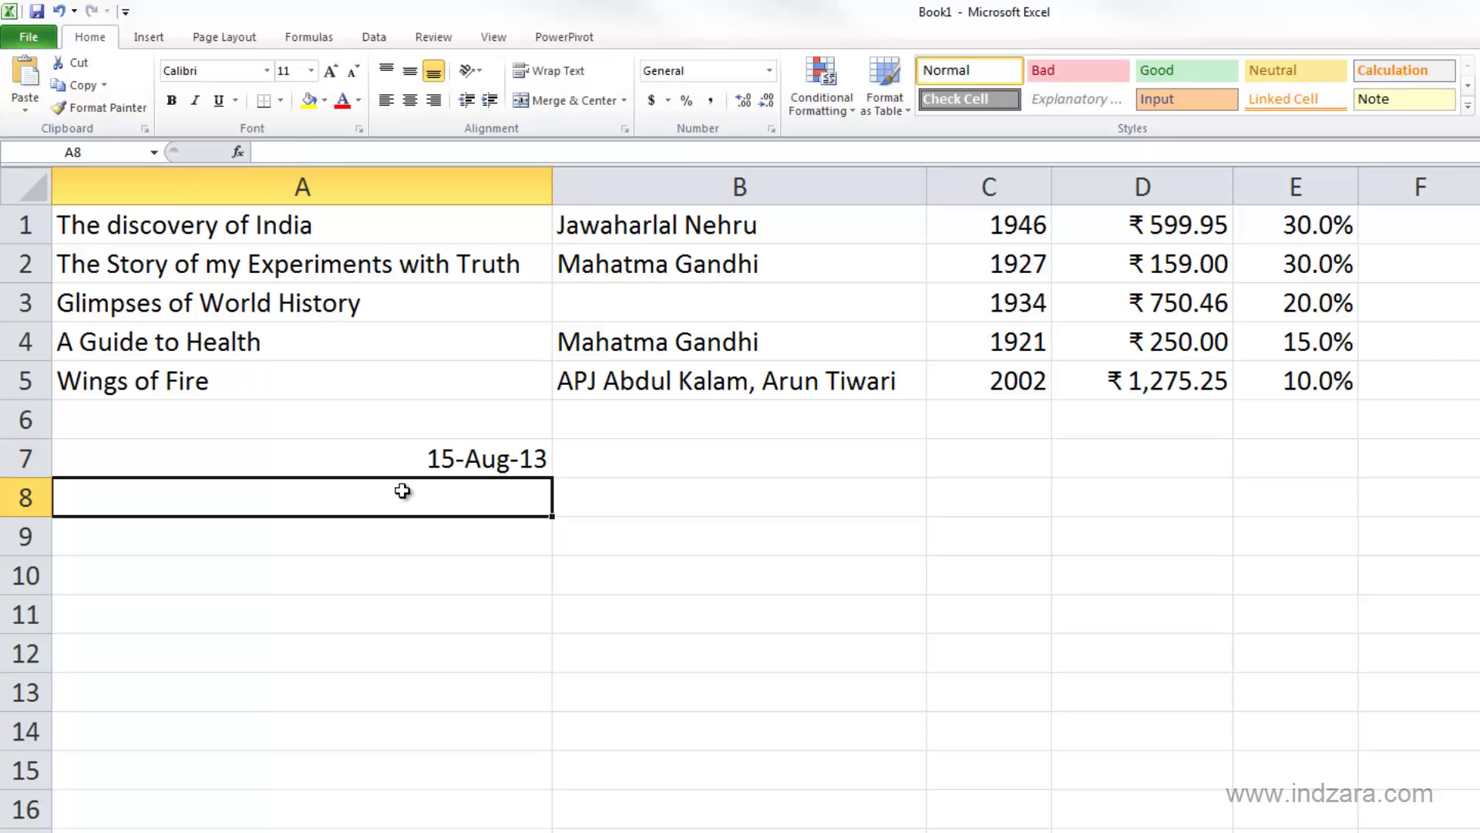
Step: Examine the Custom and Date number formats available for cell A7 in Format Cells, and close the dialog without changes
click(421, 461)
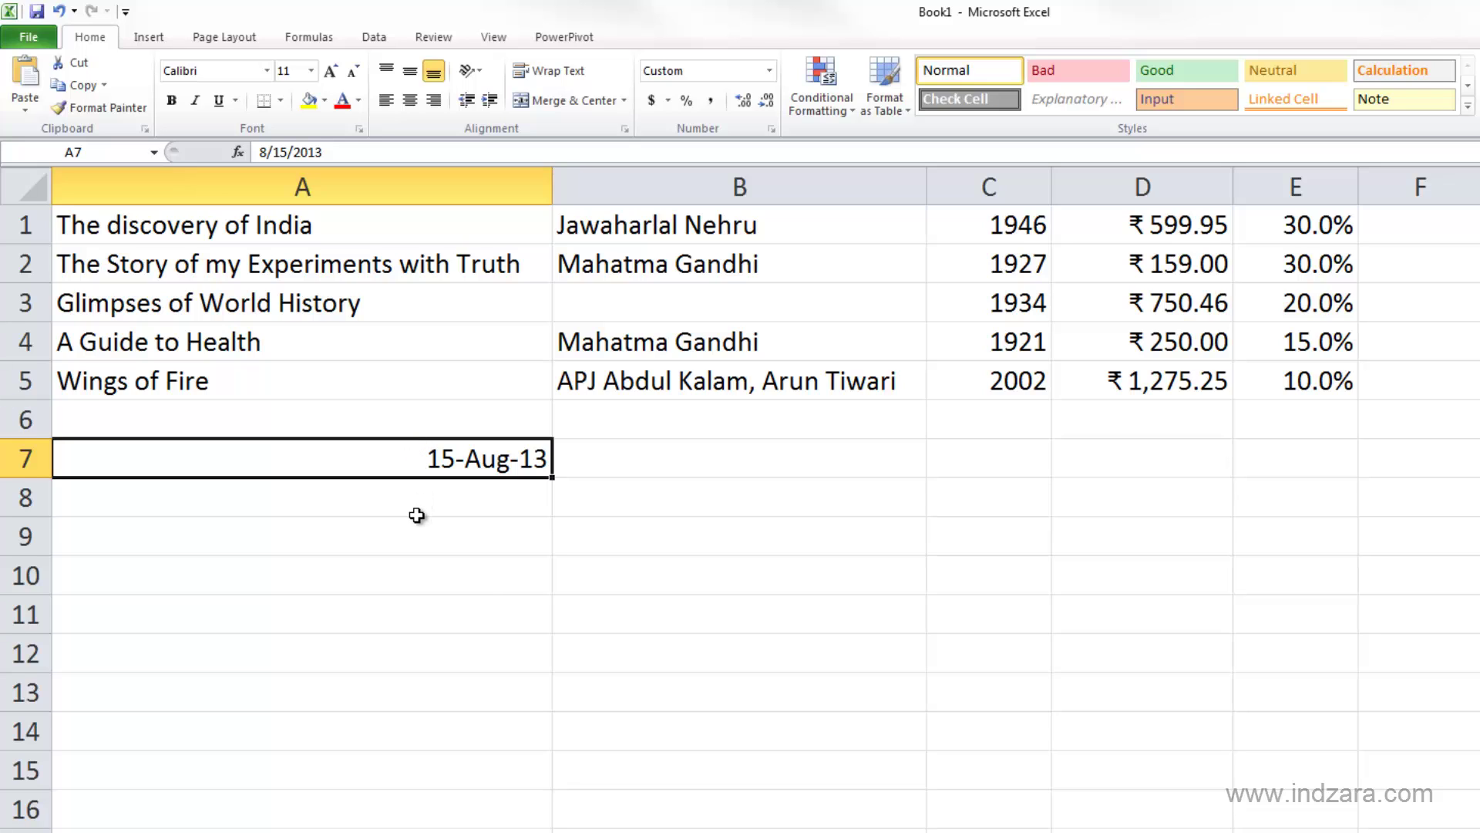
key(ctrl+1)
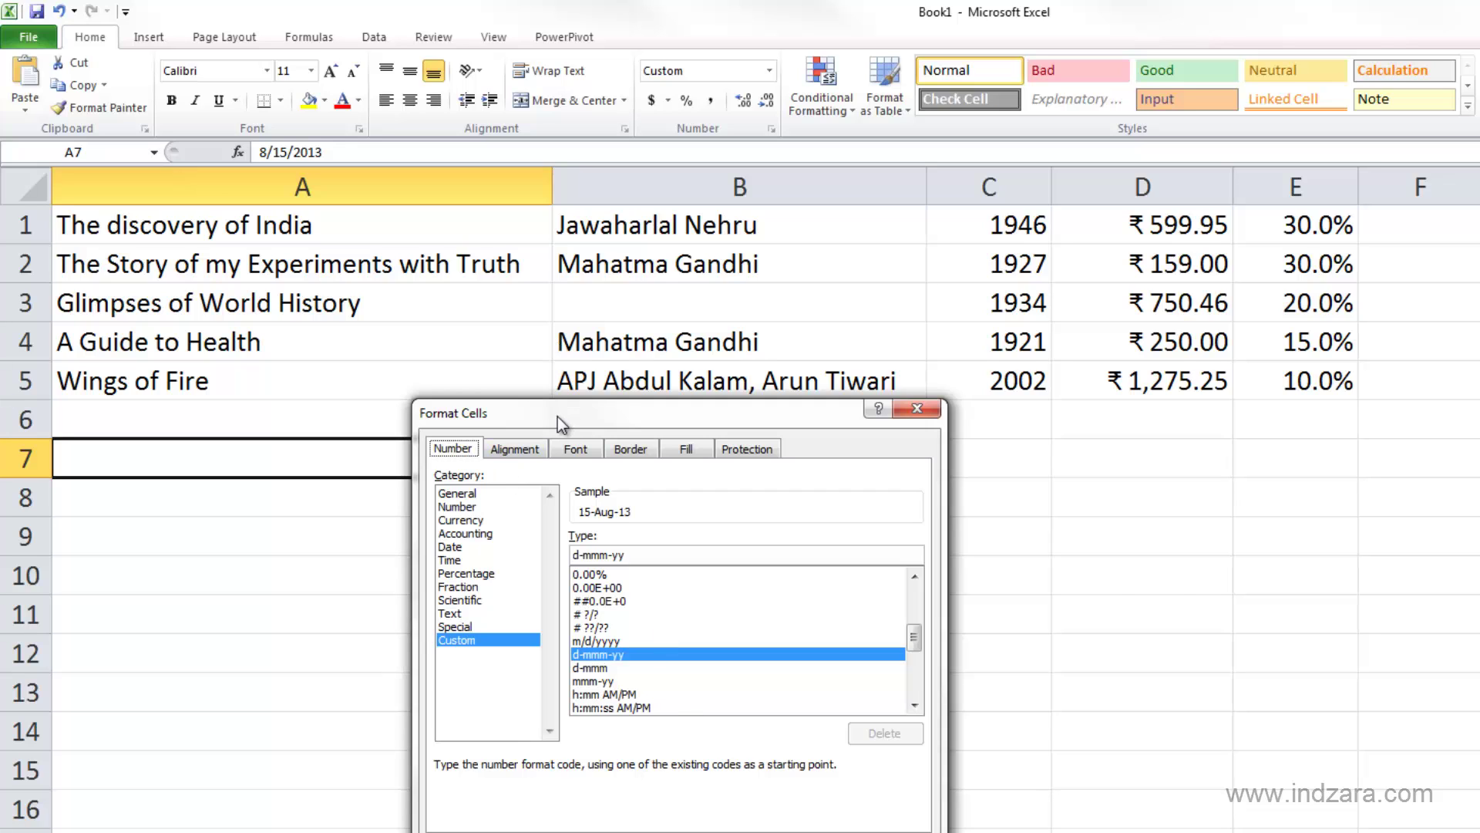
drag(562, 424, 782, 289)
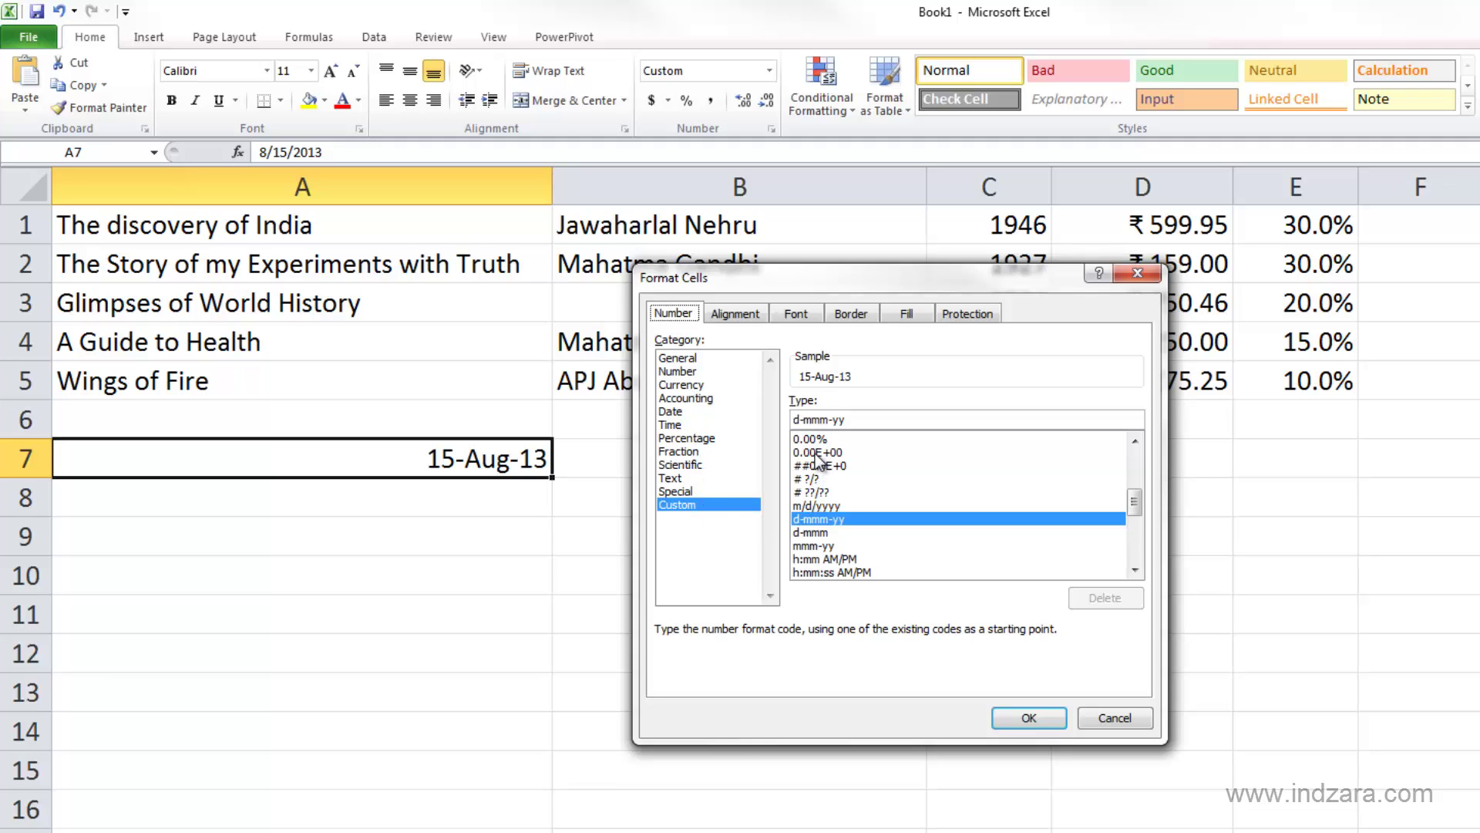
drag(1133, 506, 1136, 465)
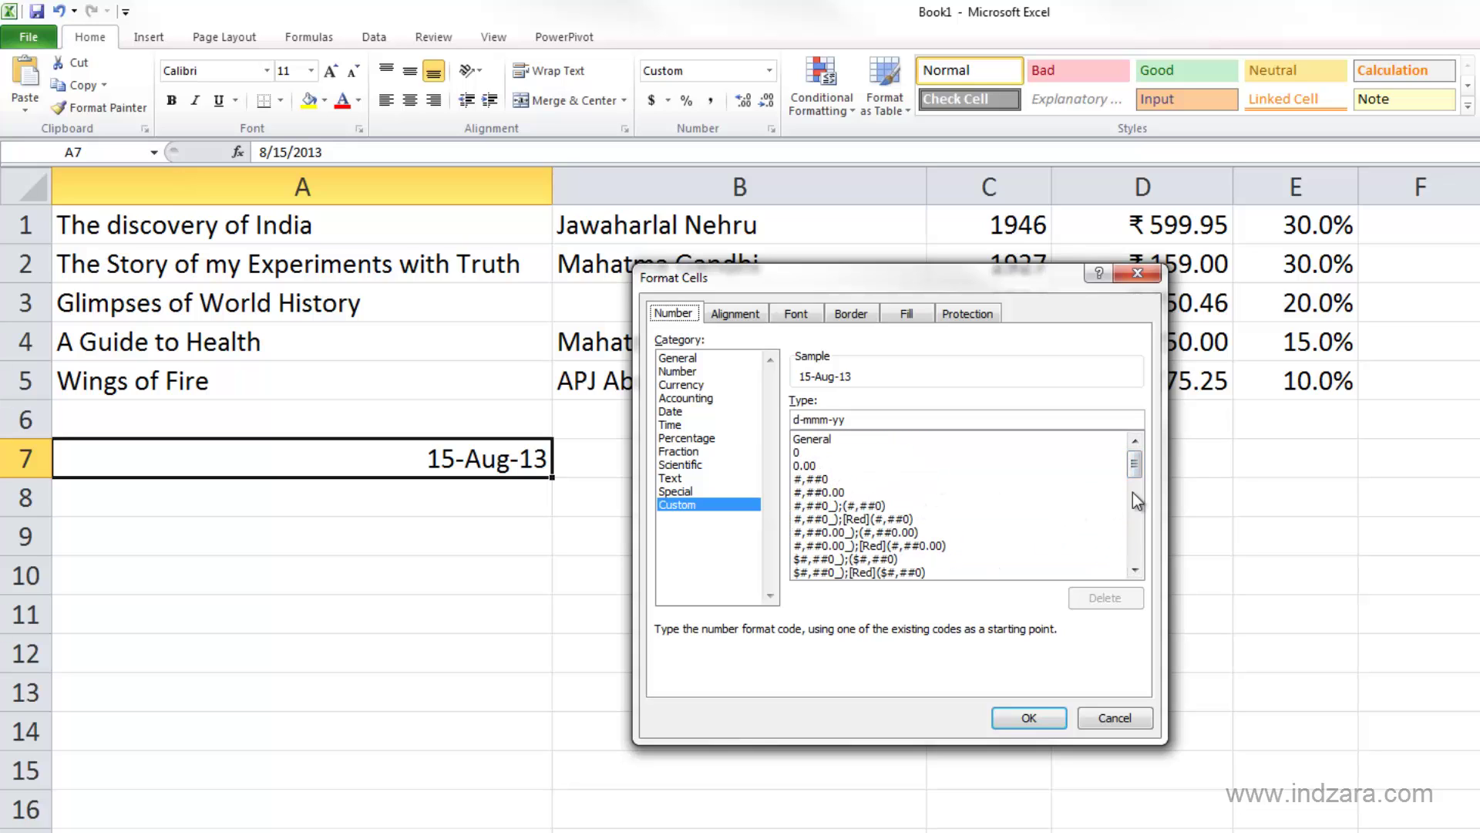
drag(1135, 470, 1135, 498)
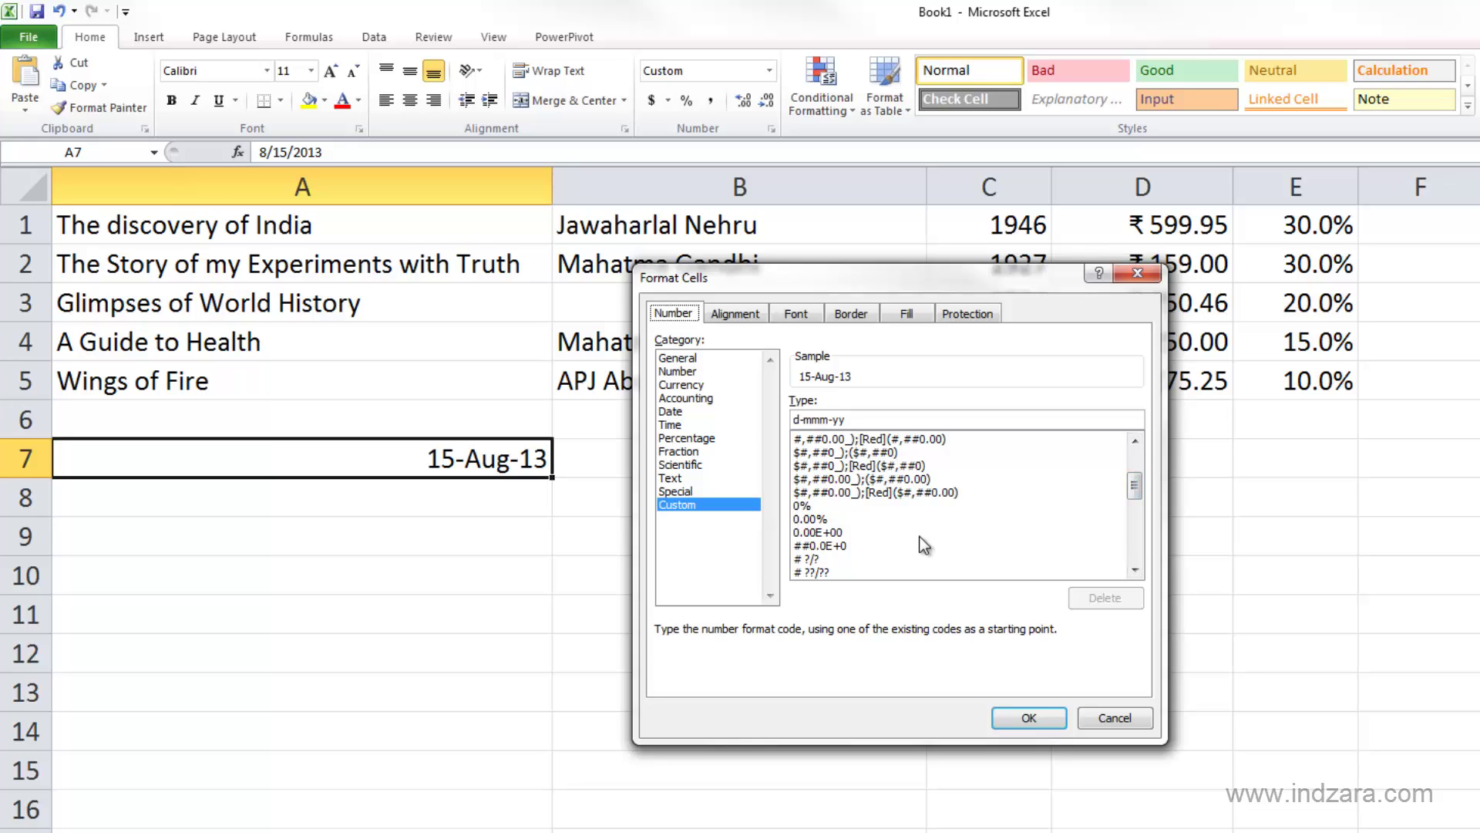
drag(1132, 502, 1135, 522)
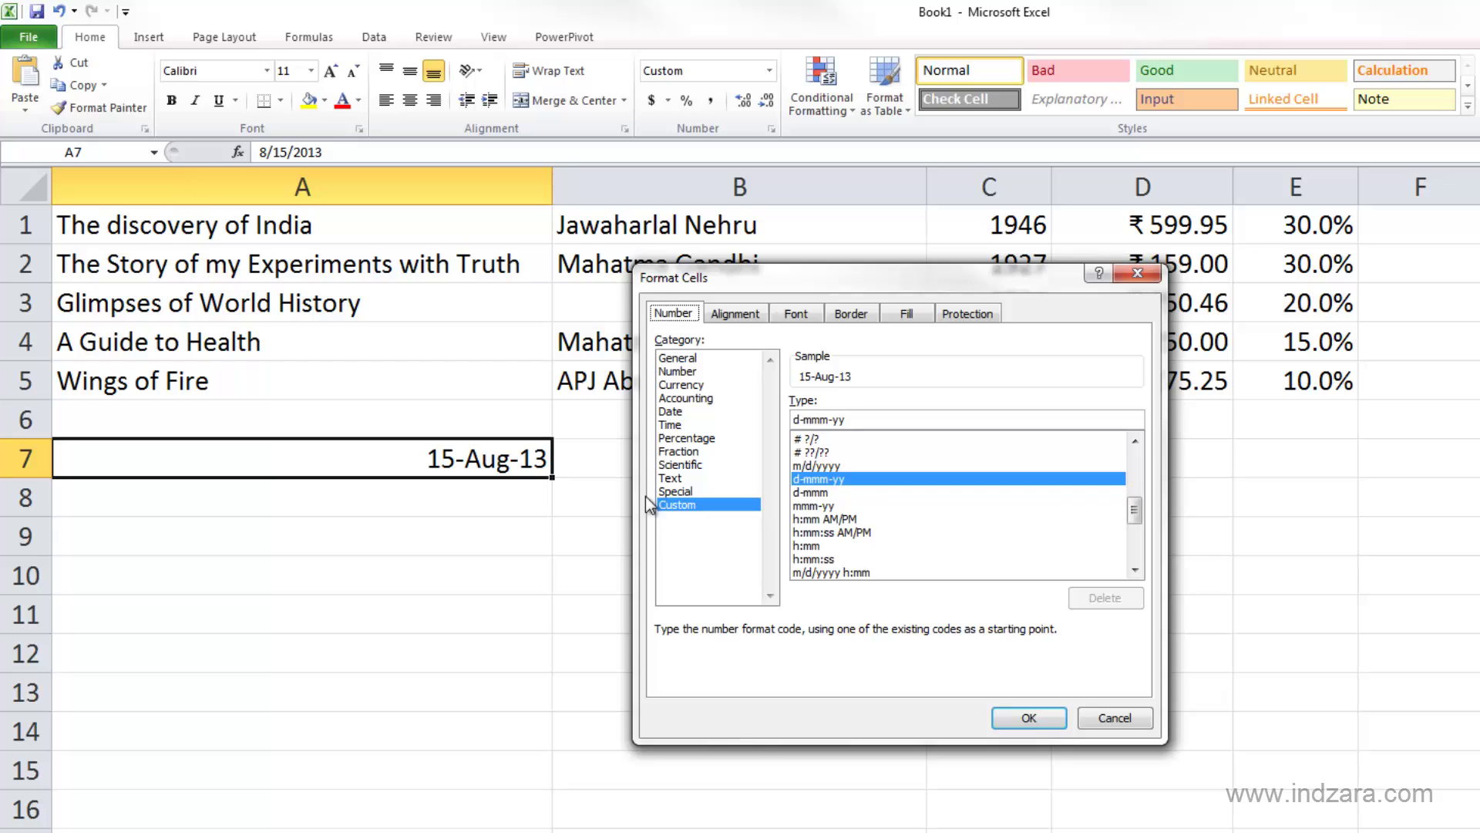
click(692, 411)
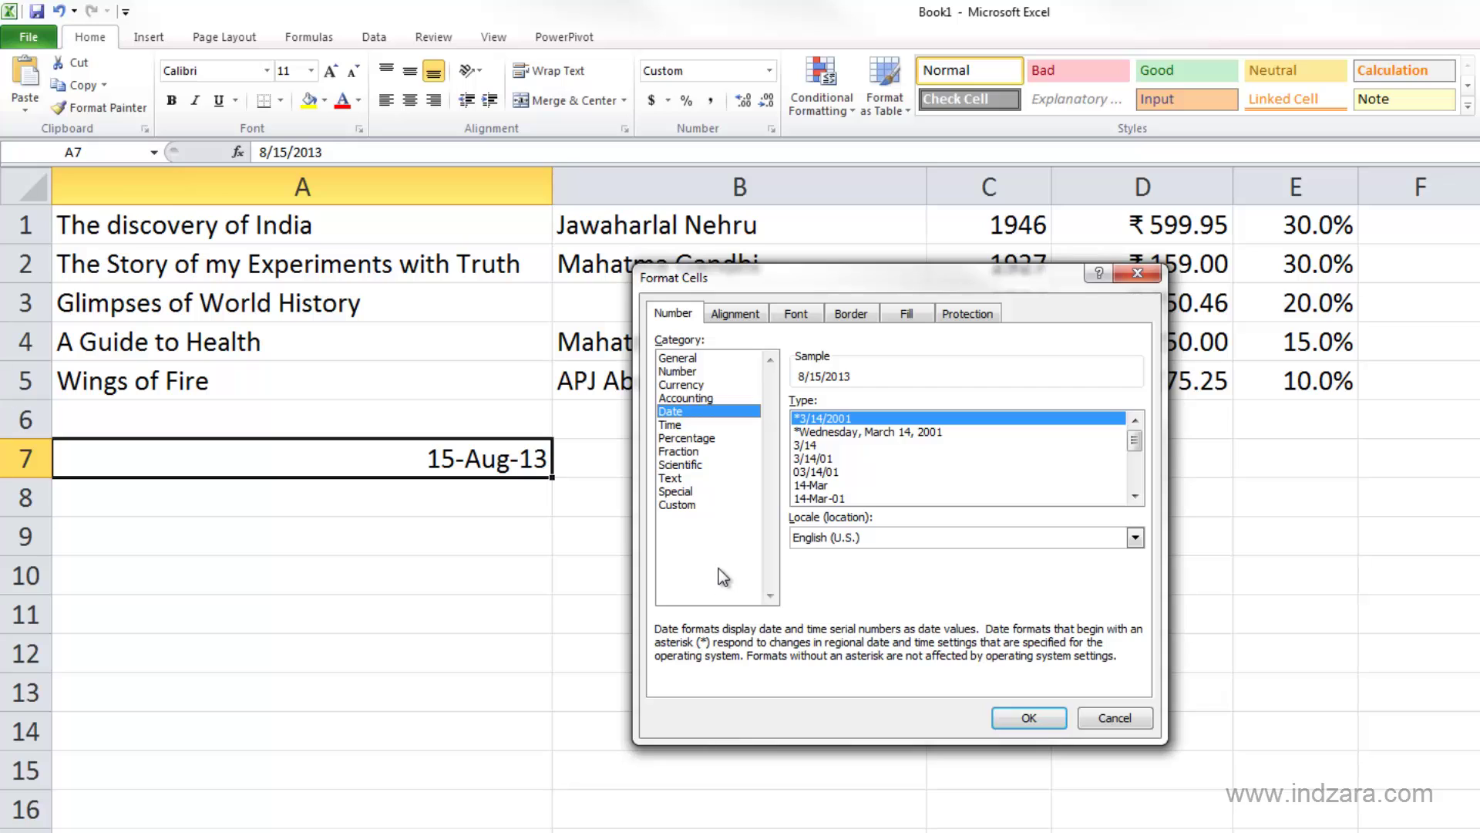
click(1098, 718)
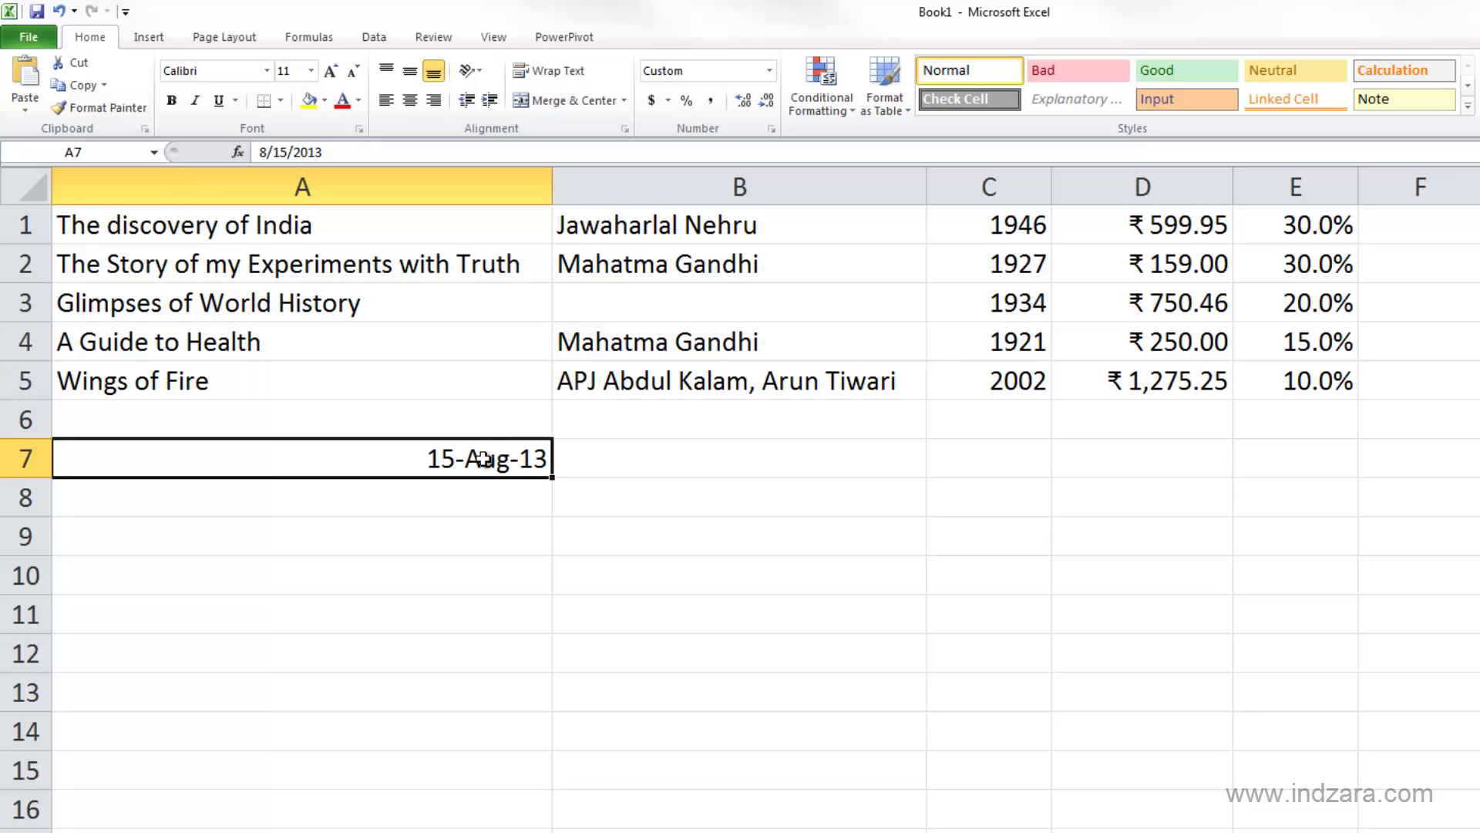
Step: Apply the Short Date format to the date in cell A7, followed by the Long Date format
click(775, 72)
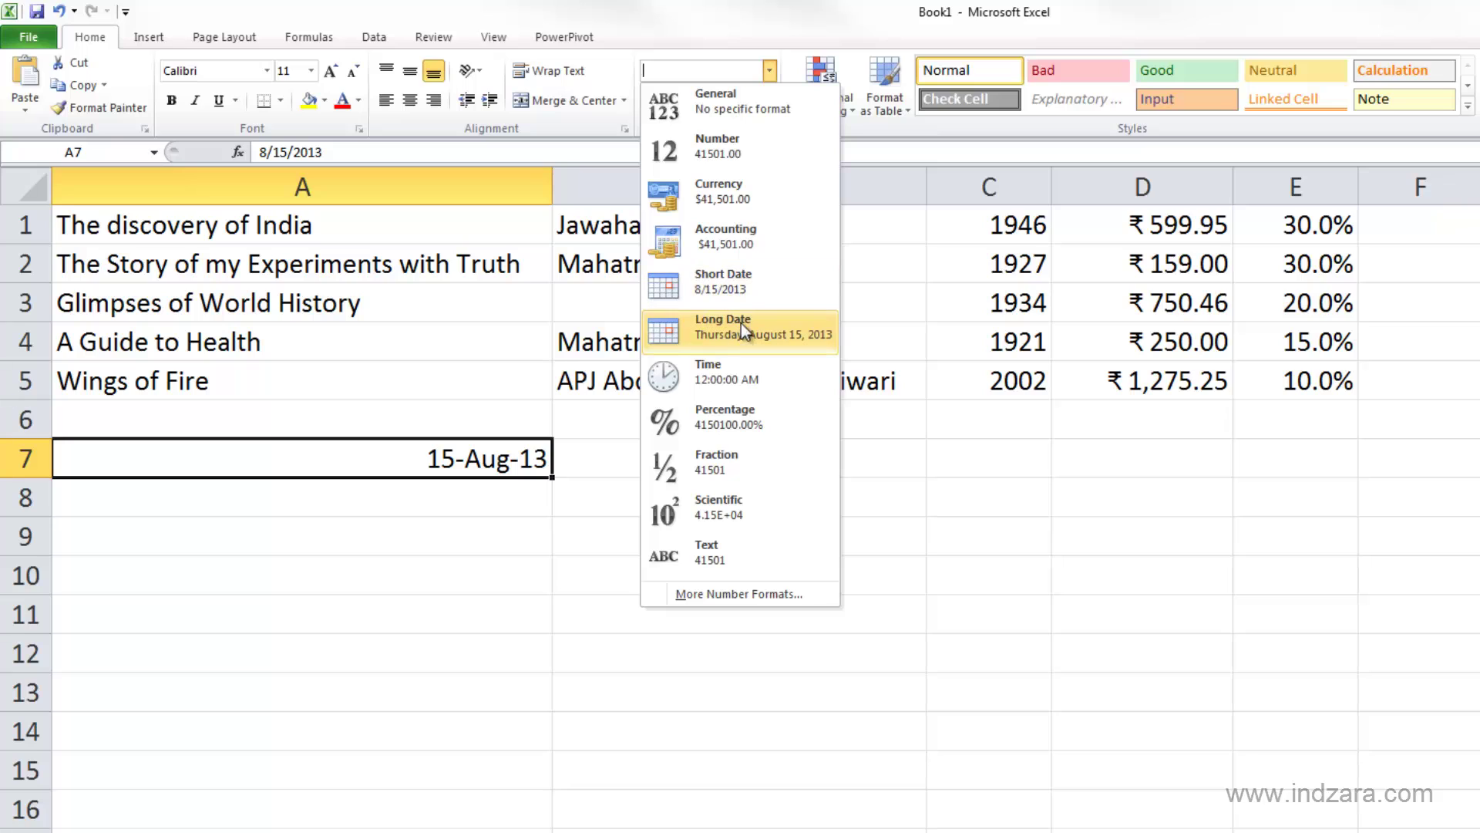
click(735, 293)
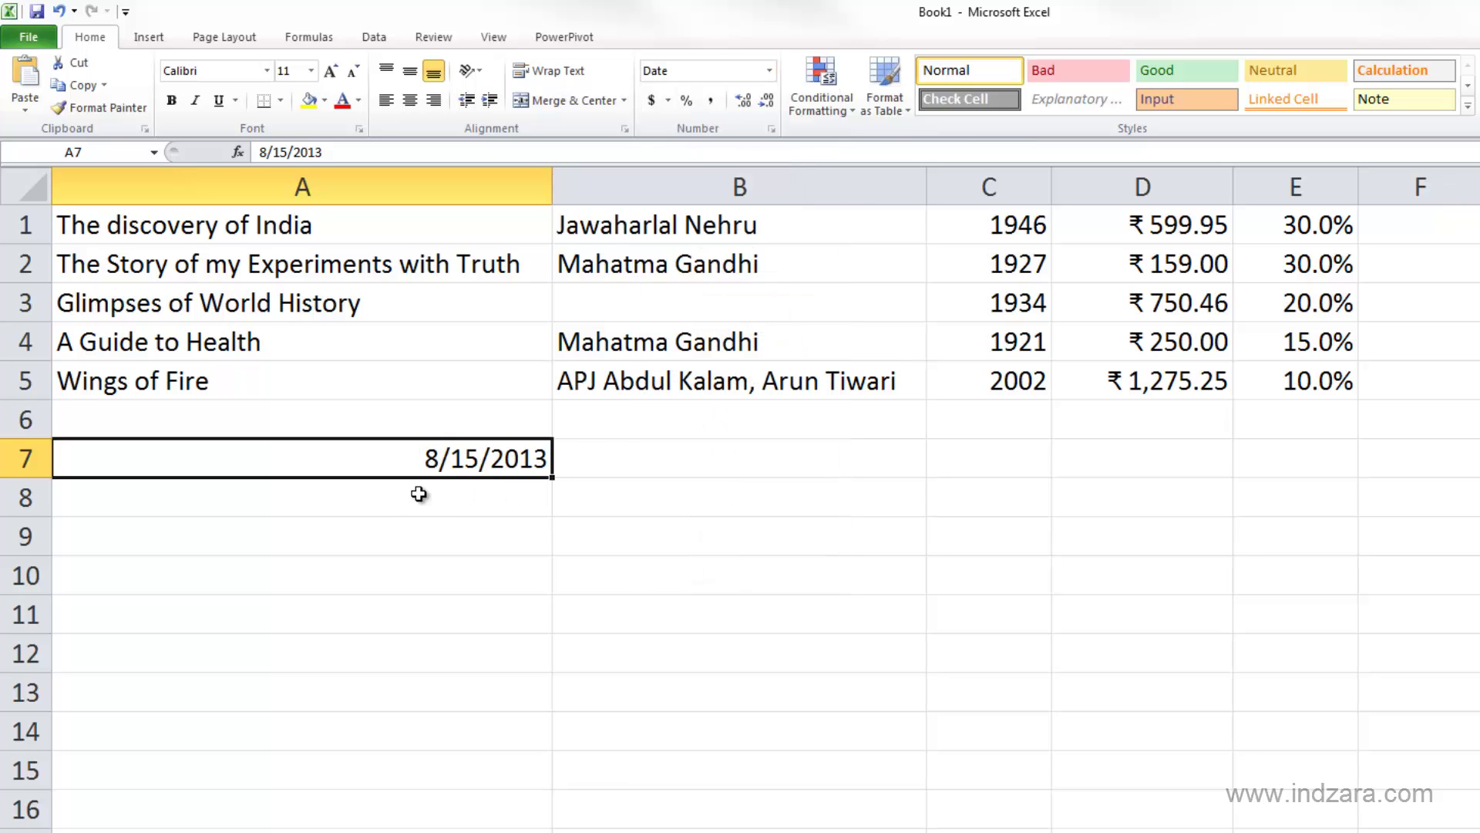
click(769, 71)
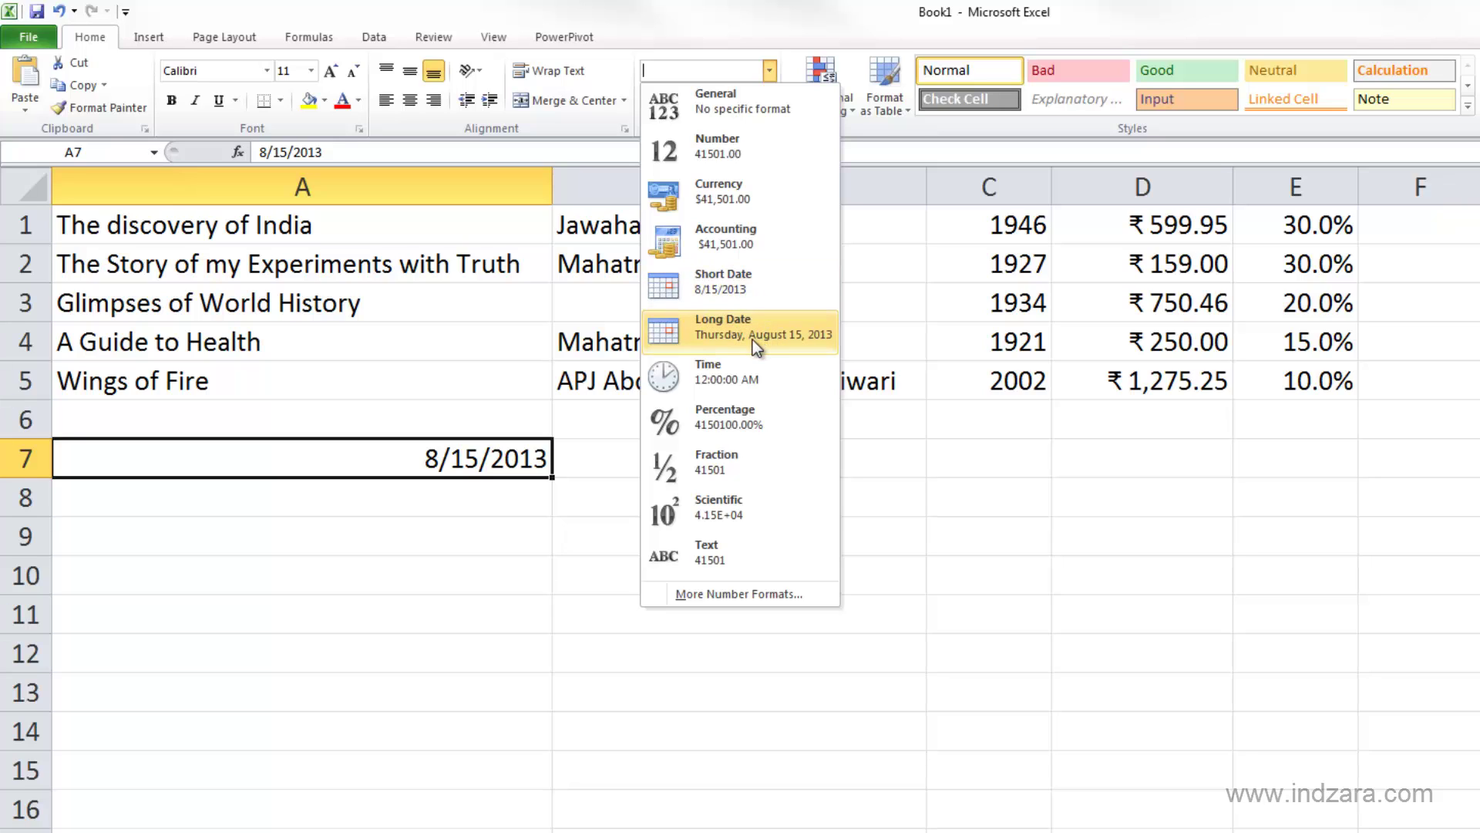
click(818, 339)
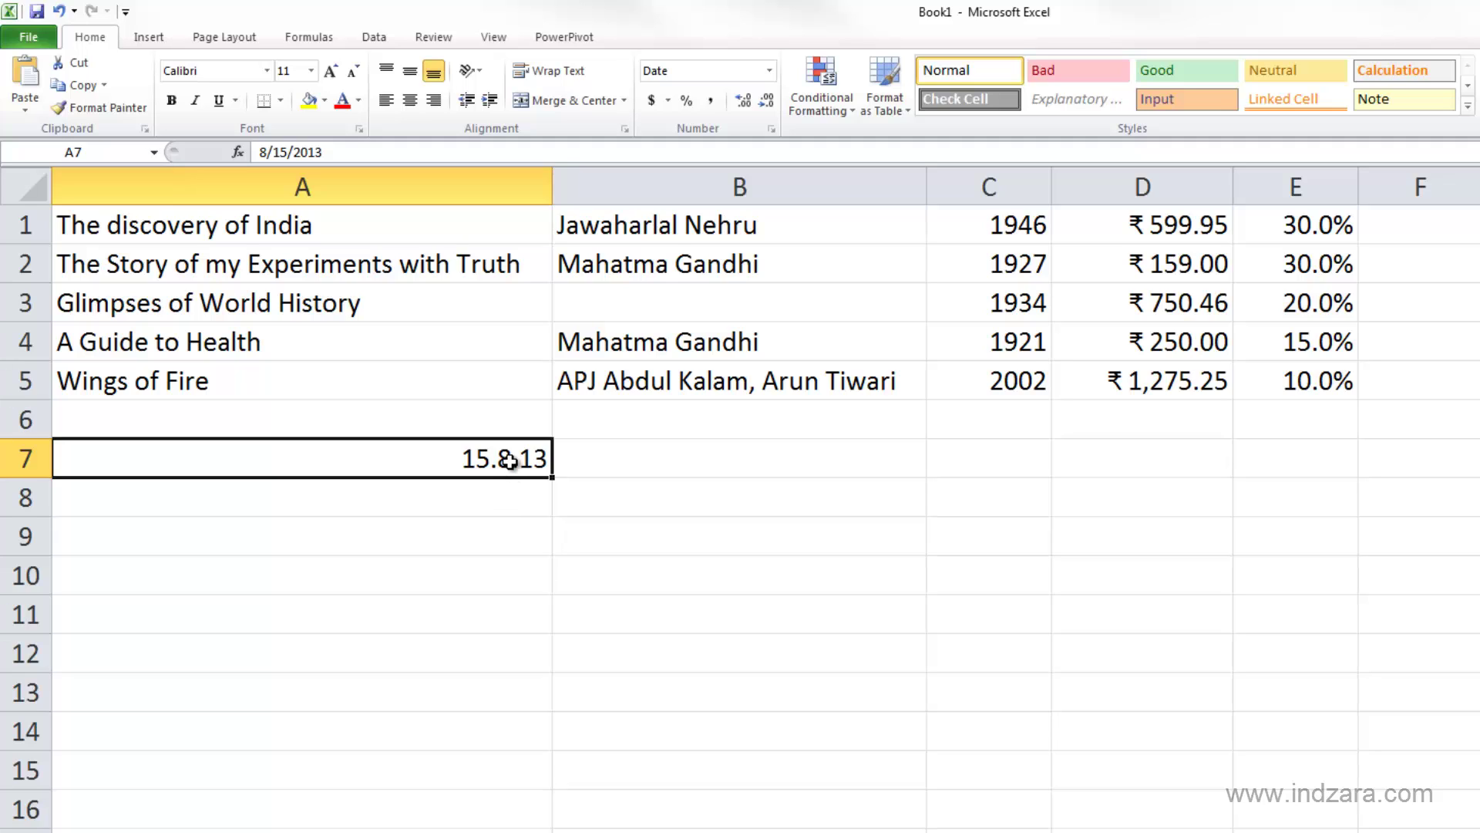
Step: Set cell A7's number format to General and replace its value with 1
click(769, 71)
click(756, 99)
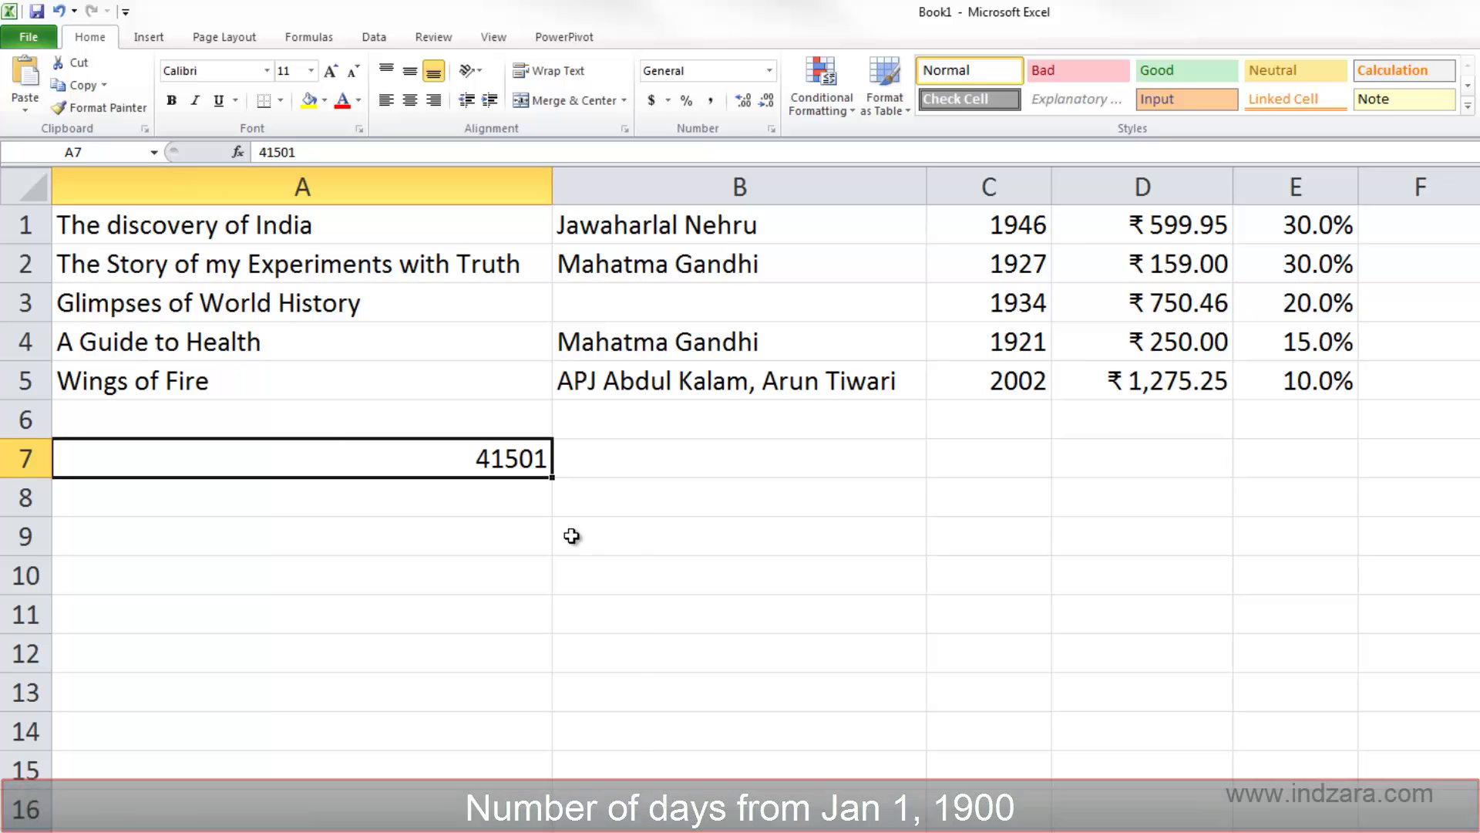
text(1)
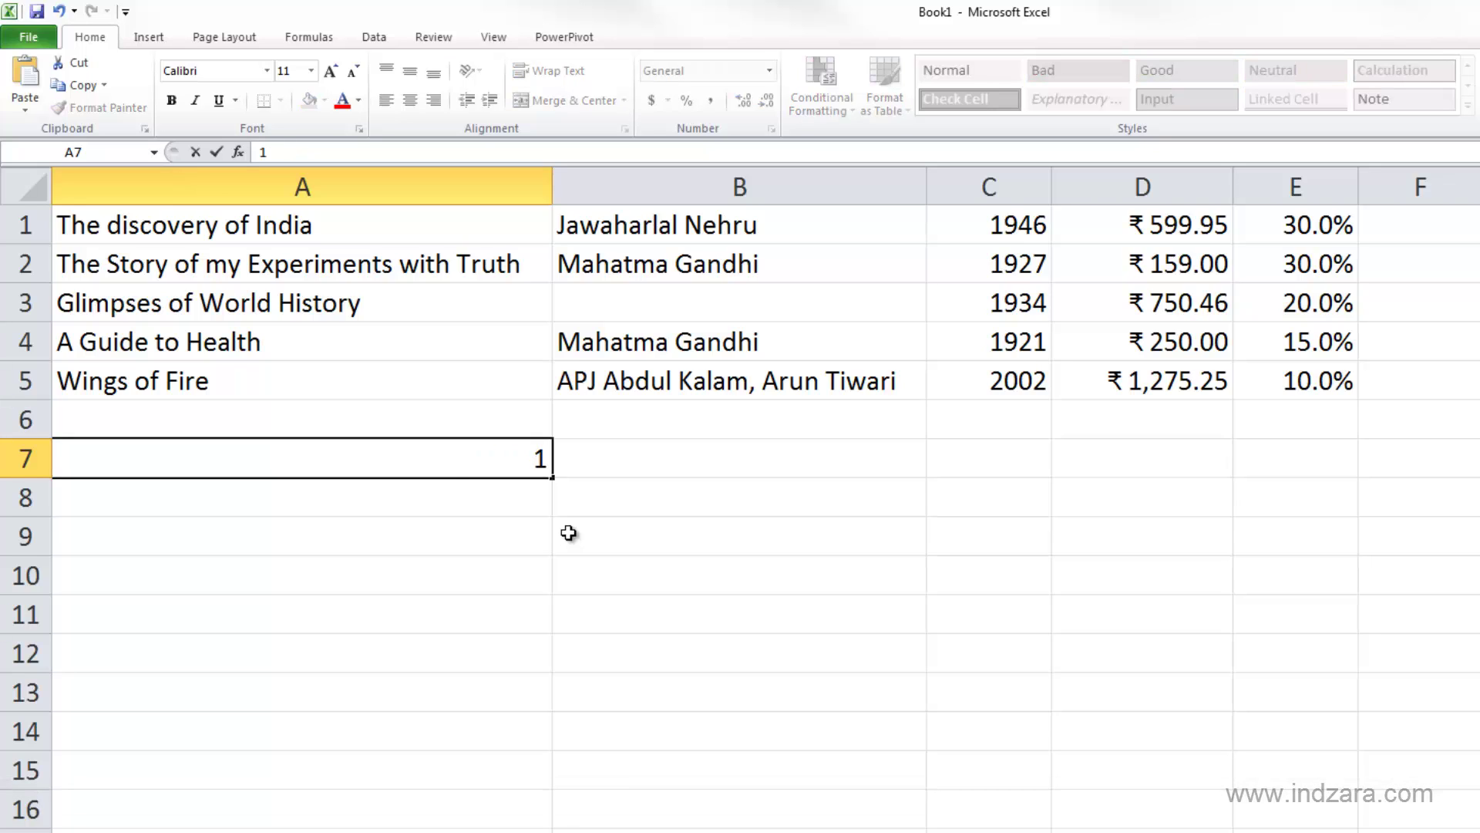
key(Return)
Step: Format the number in cell A7 as a date with a four-digit year, in the 01-01-1900 style
click(538, 455)
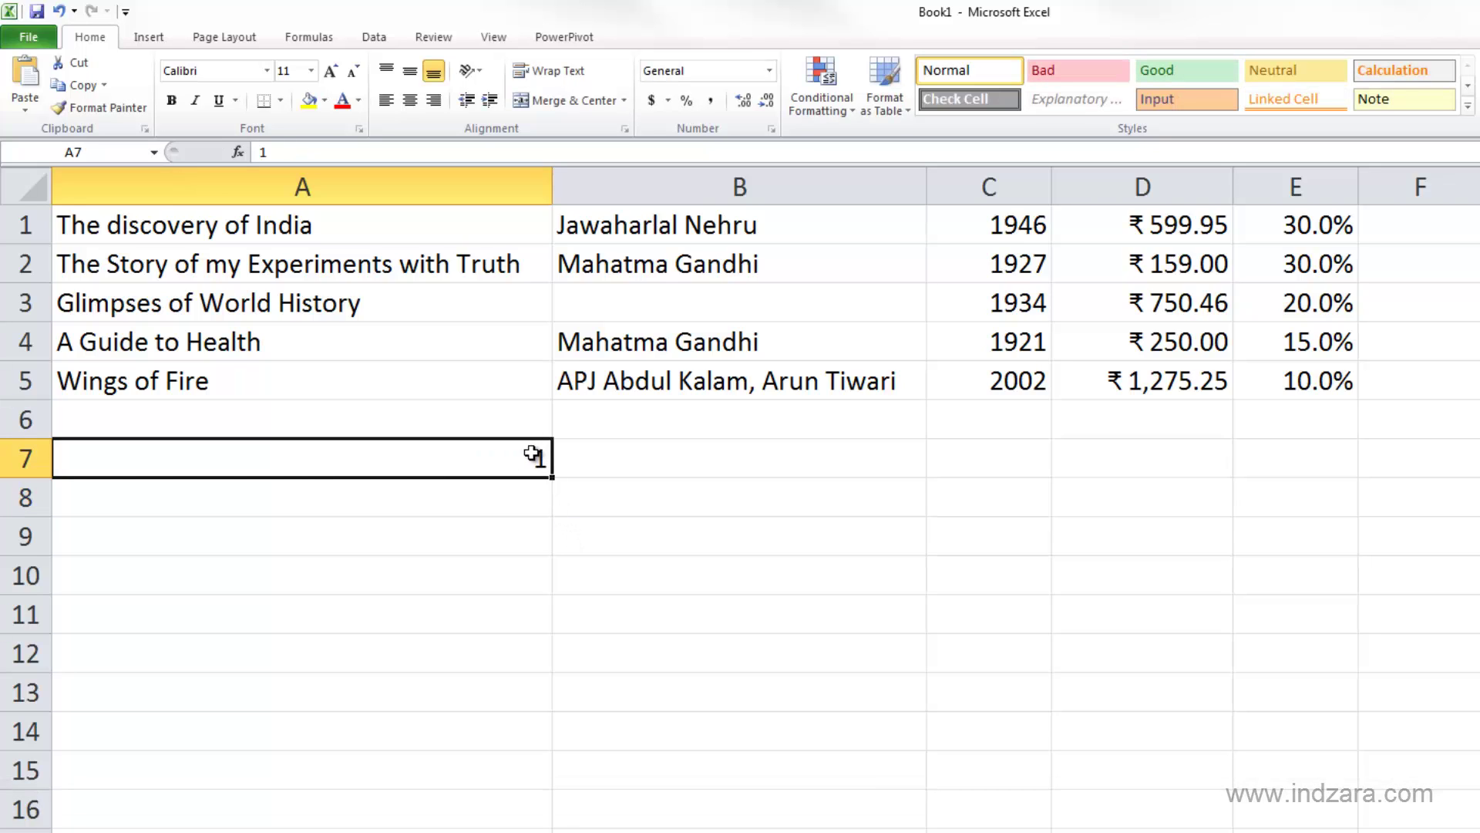
click(770, 70)
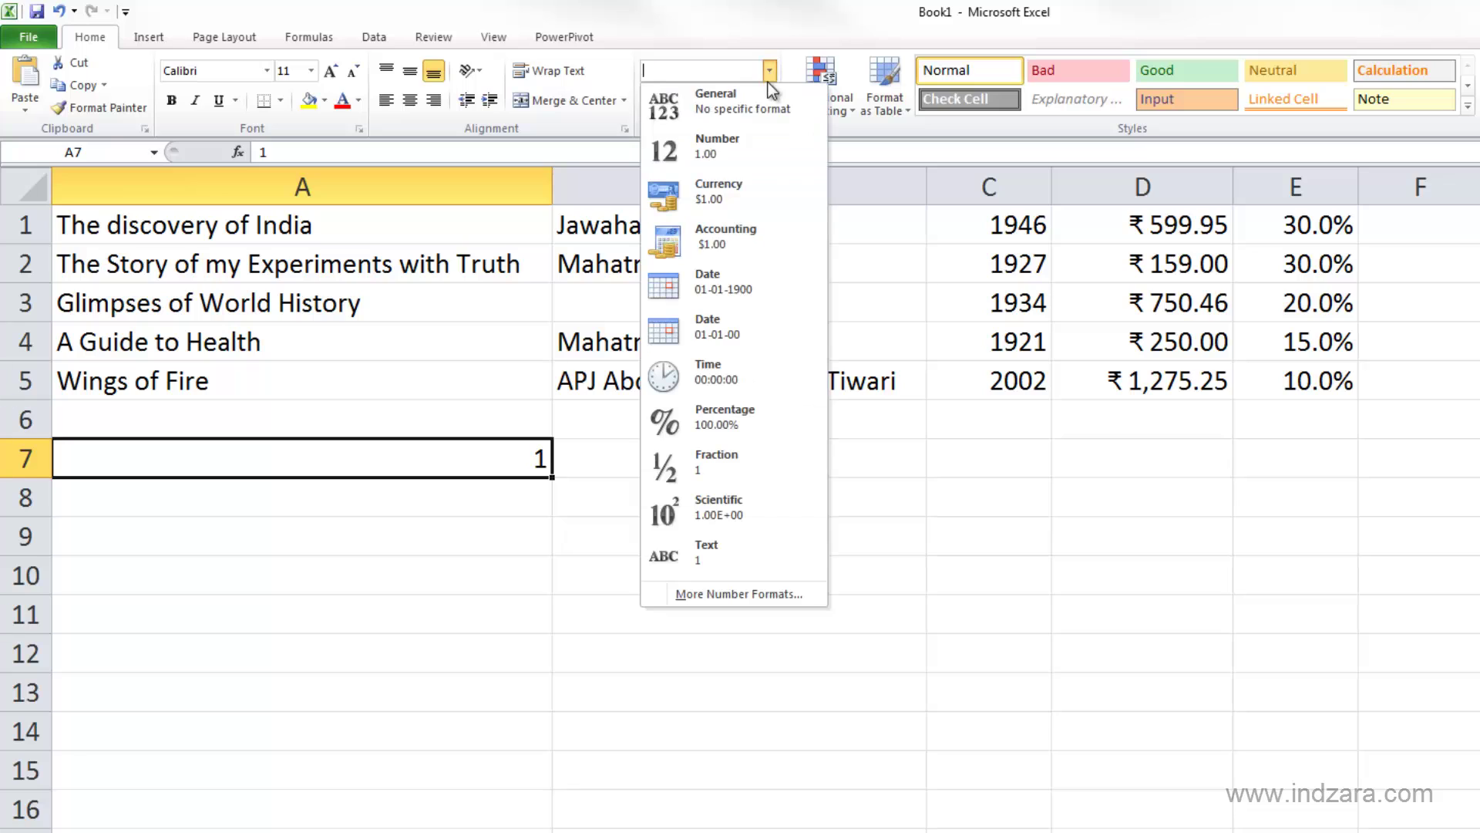
click(730, 281)
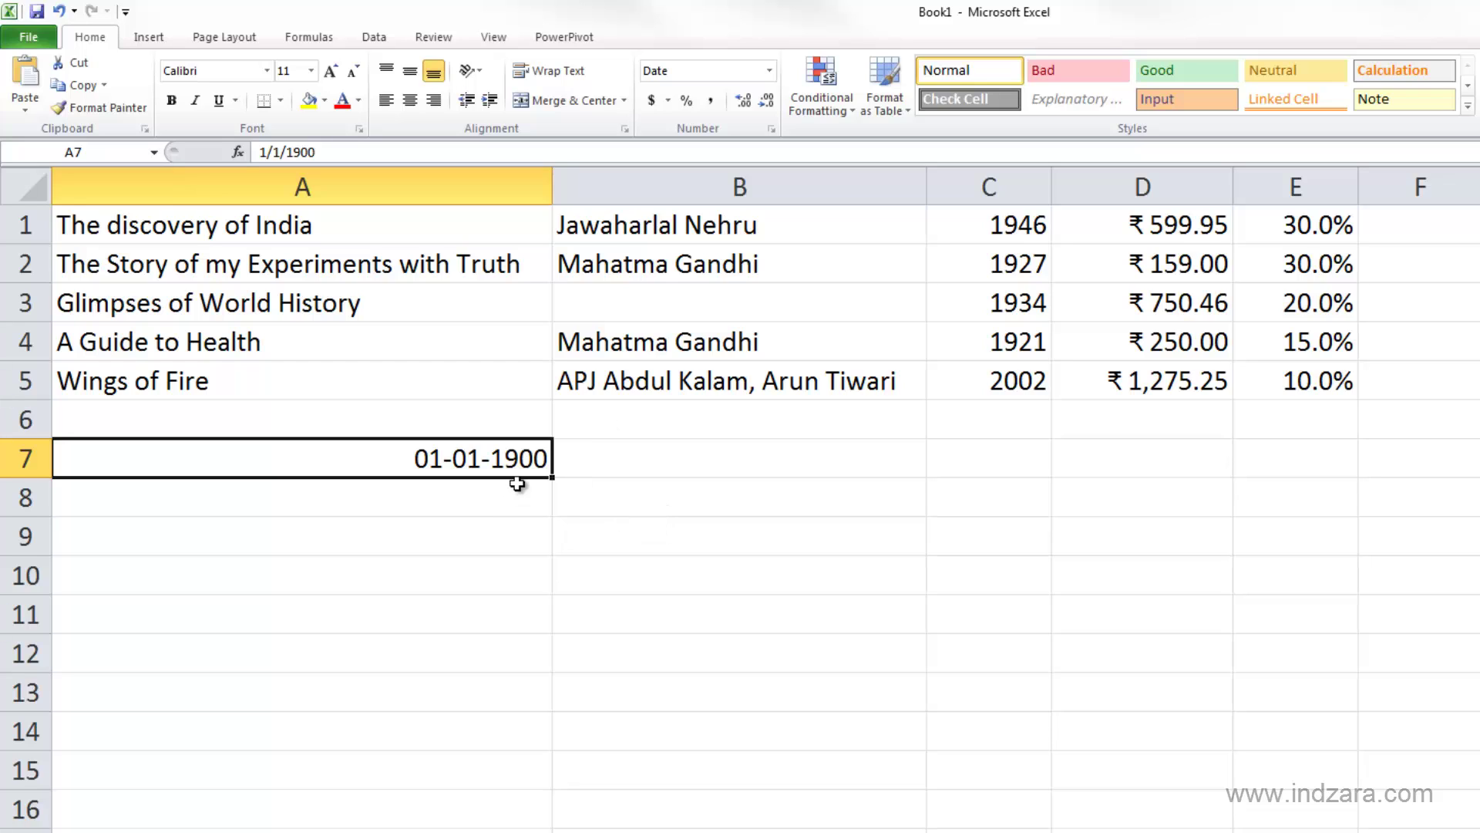
Step: Enter 2 in the date-formatted cell A7 and undo the recent changes back to the 8/15/2013 date
text(2)
key(Return)
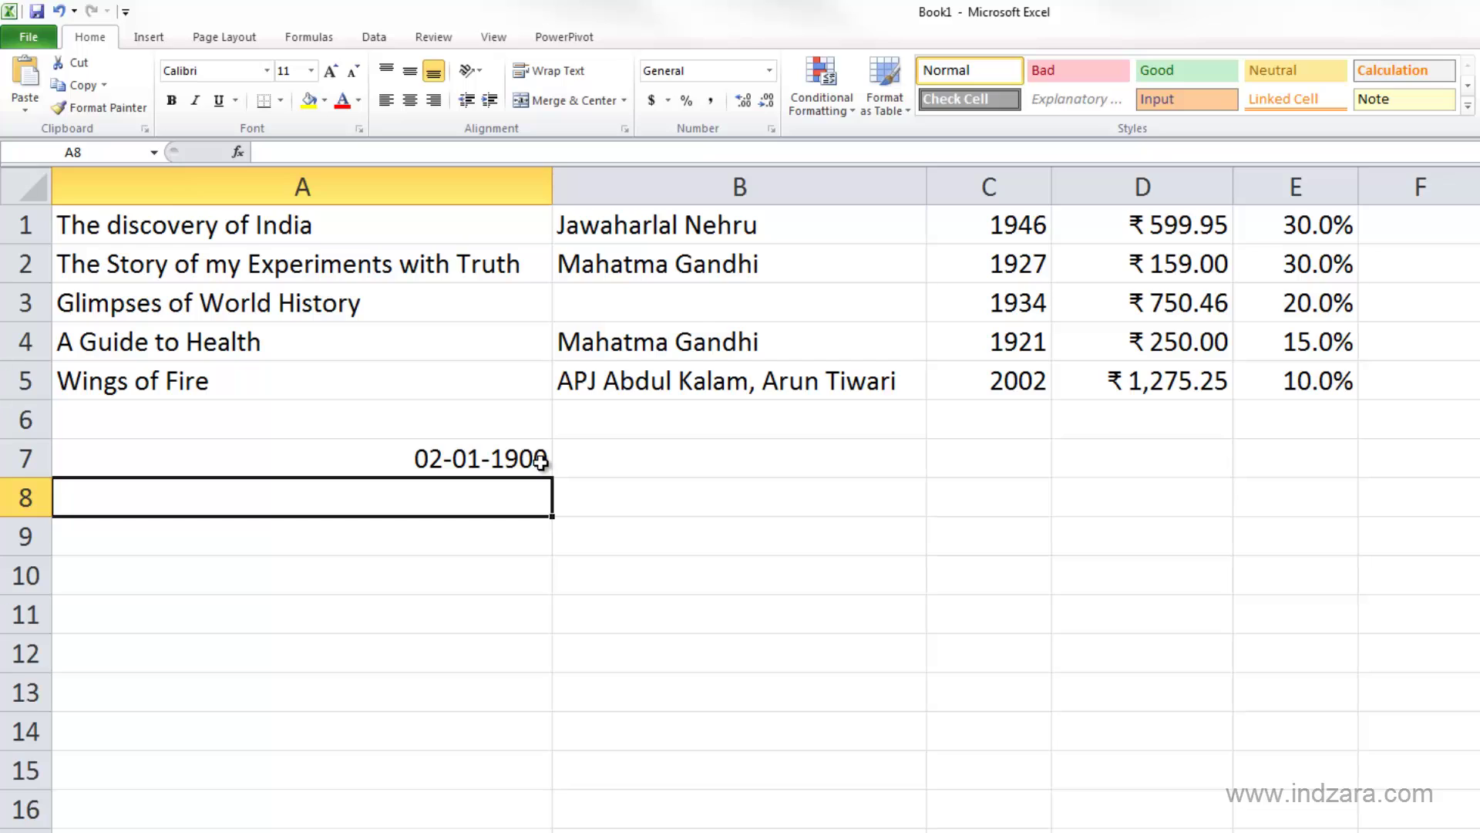
key(ctrl+z)
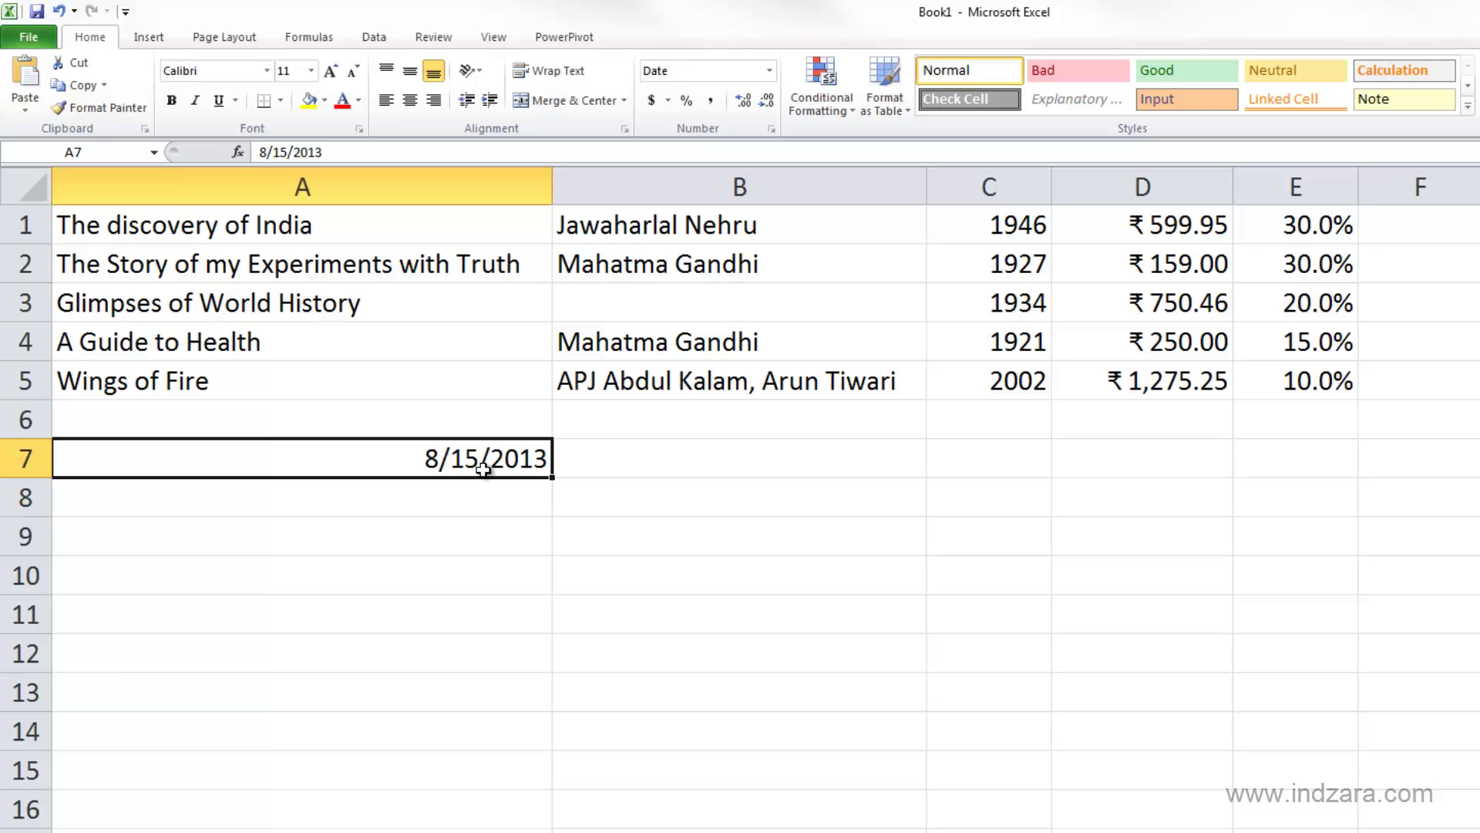